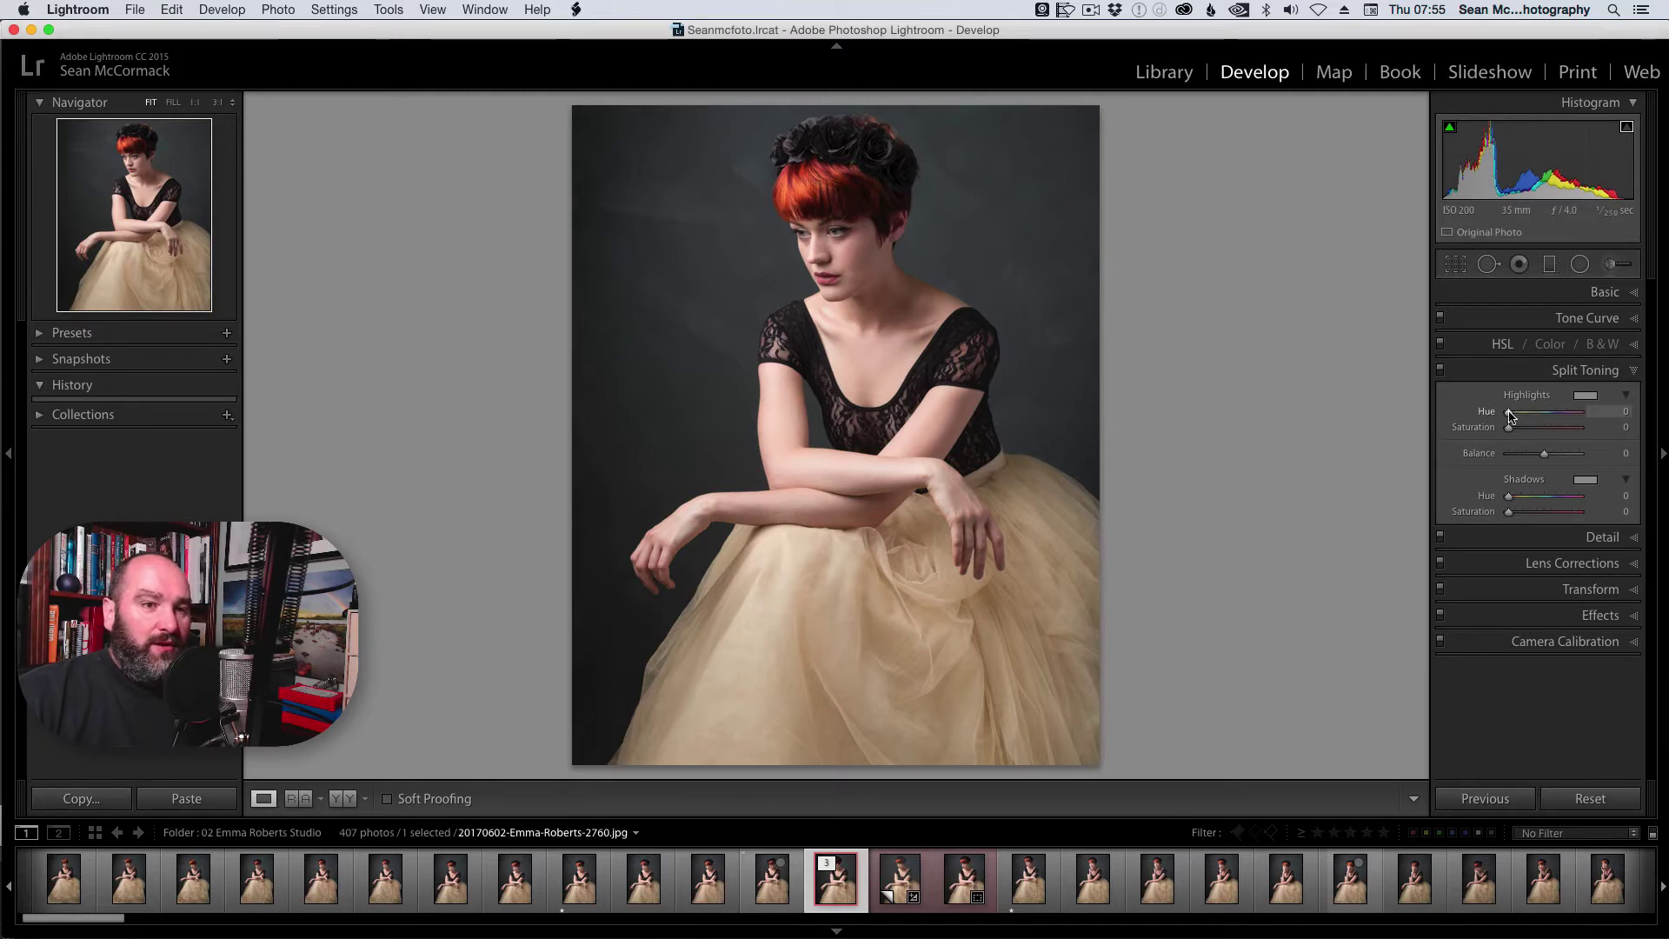
Set the Split Toning highlight hue to 85.
mouse_move(1509, 413)
mouse_down()
mouse_move(1572, 420)
mouse_move(1530, 417)
mouse_up()
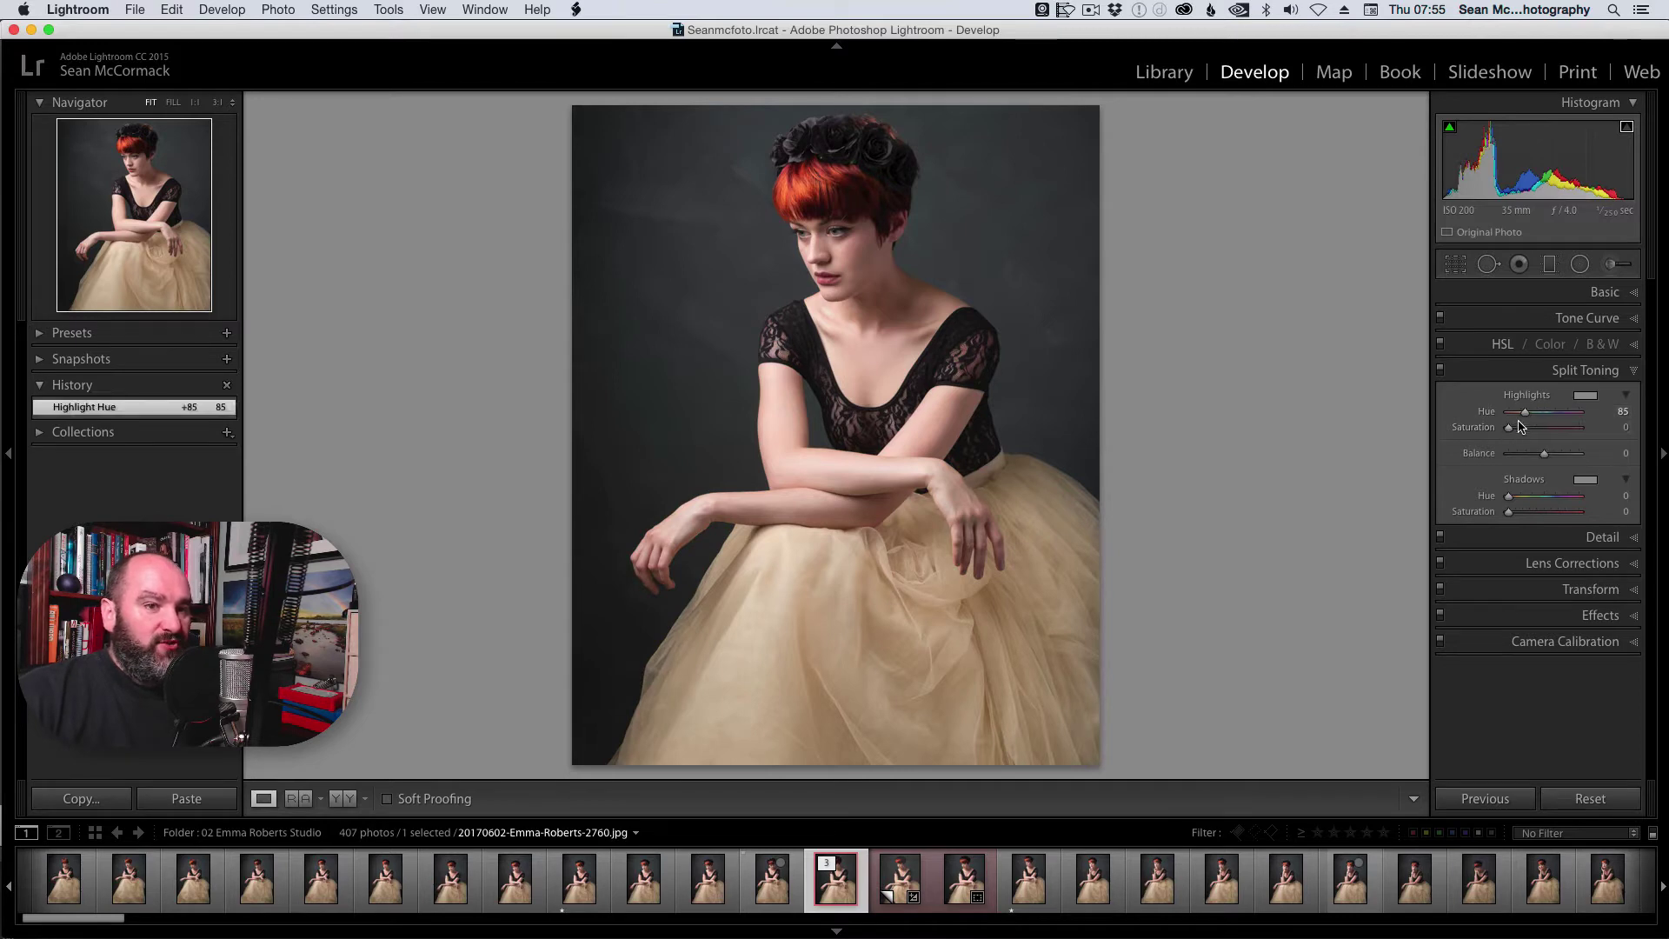
drag(1519, 434, 1593, 421)
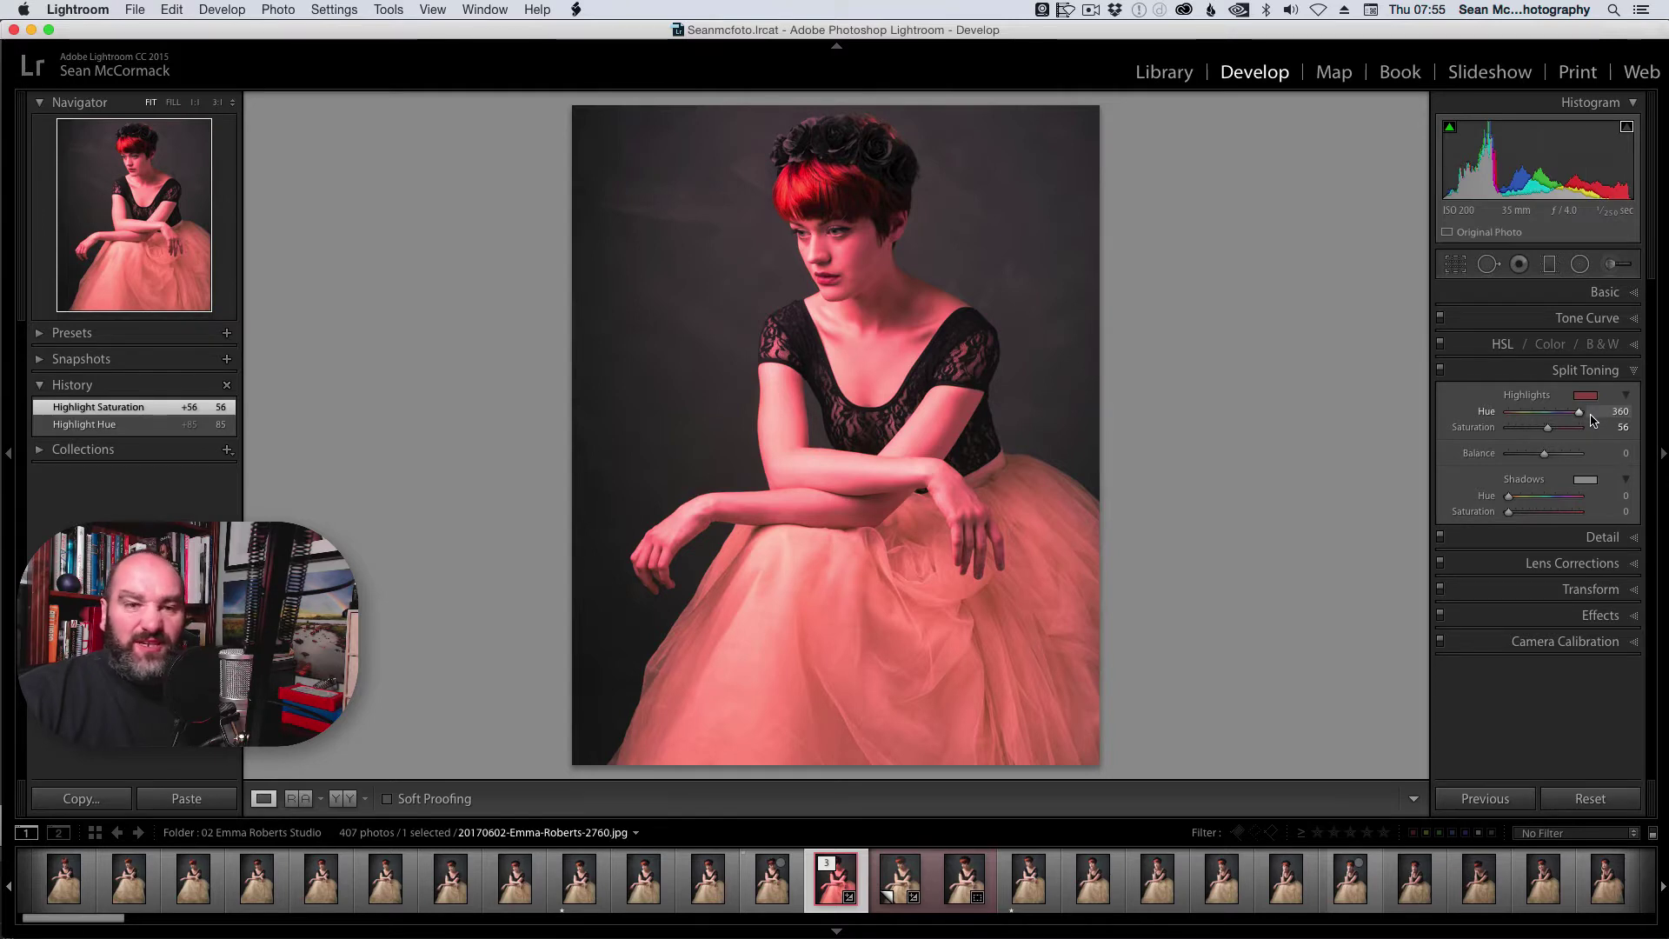
drag(1590, 420, 1505, 414)
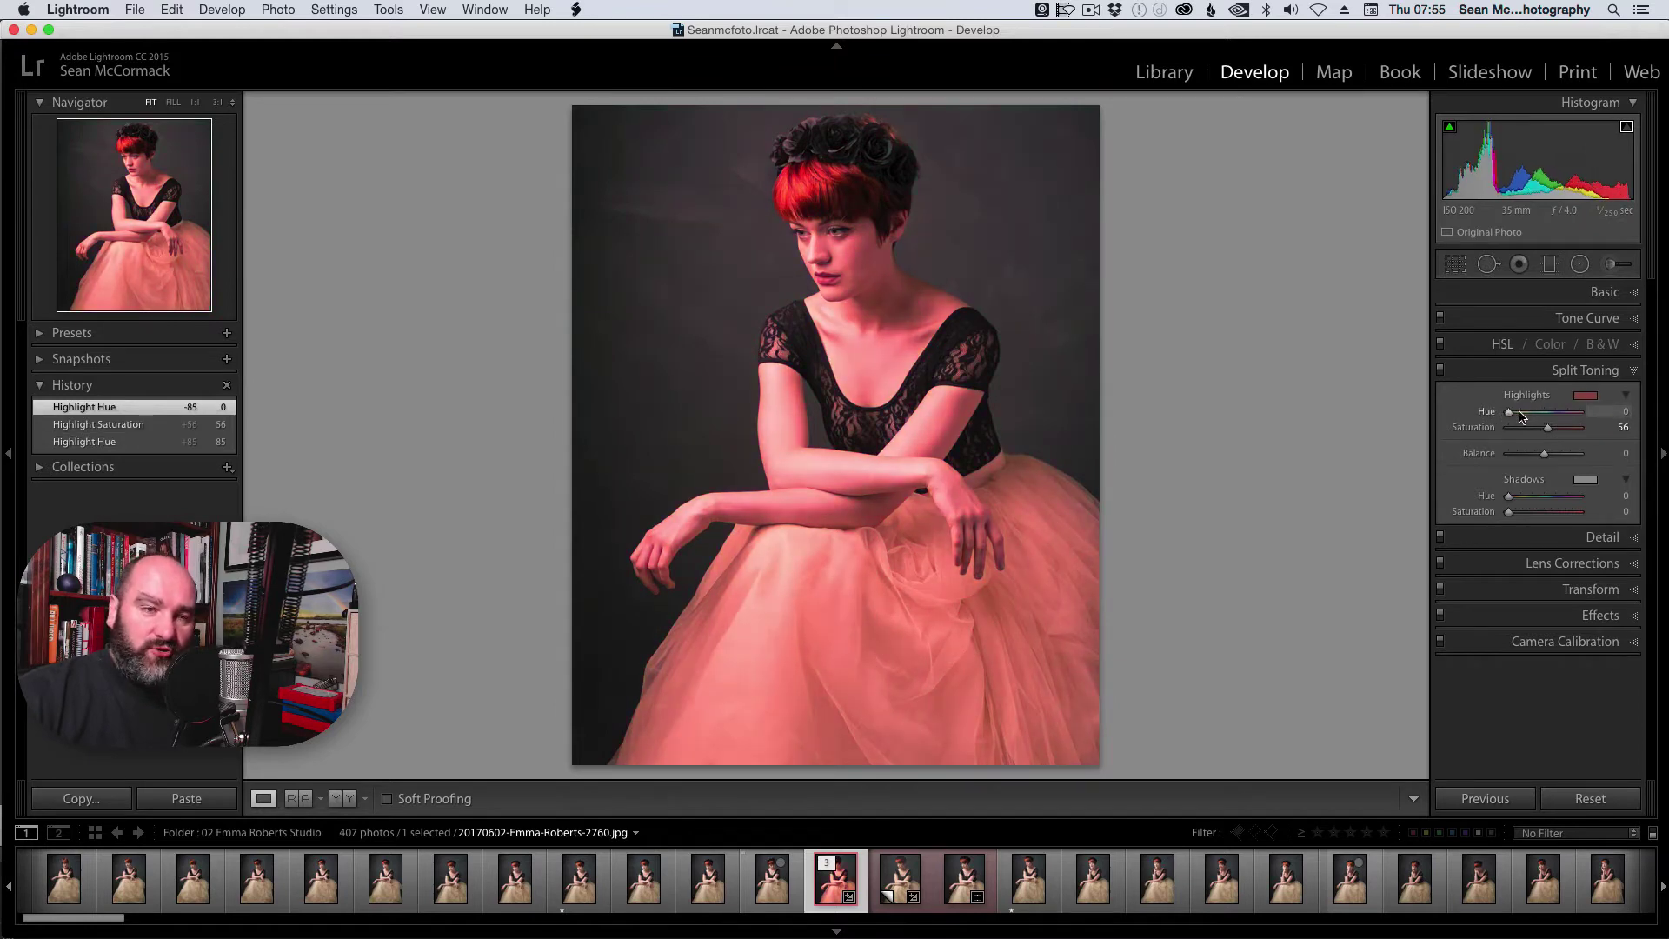
double_click(1471, 429)
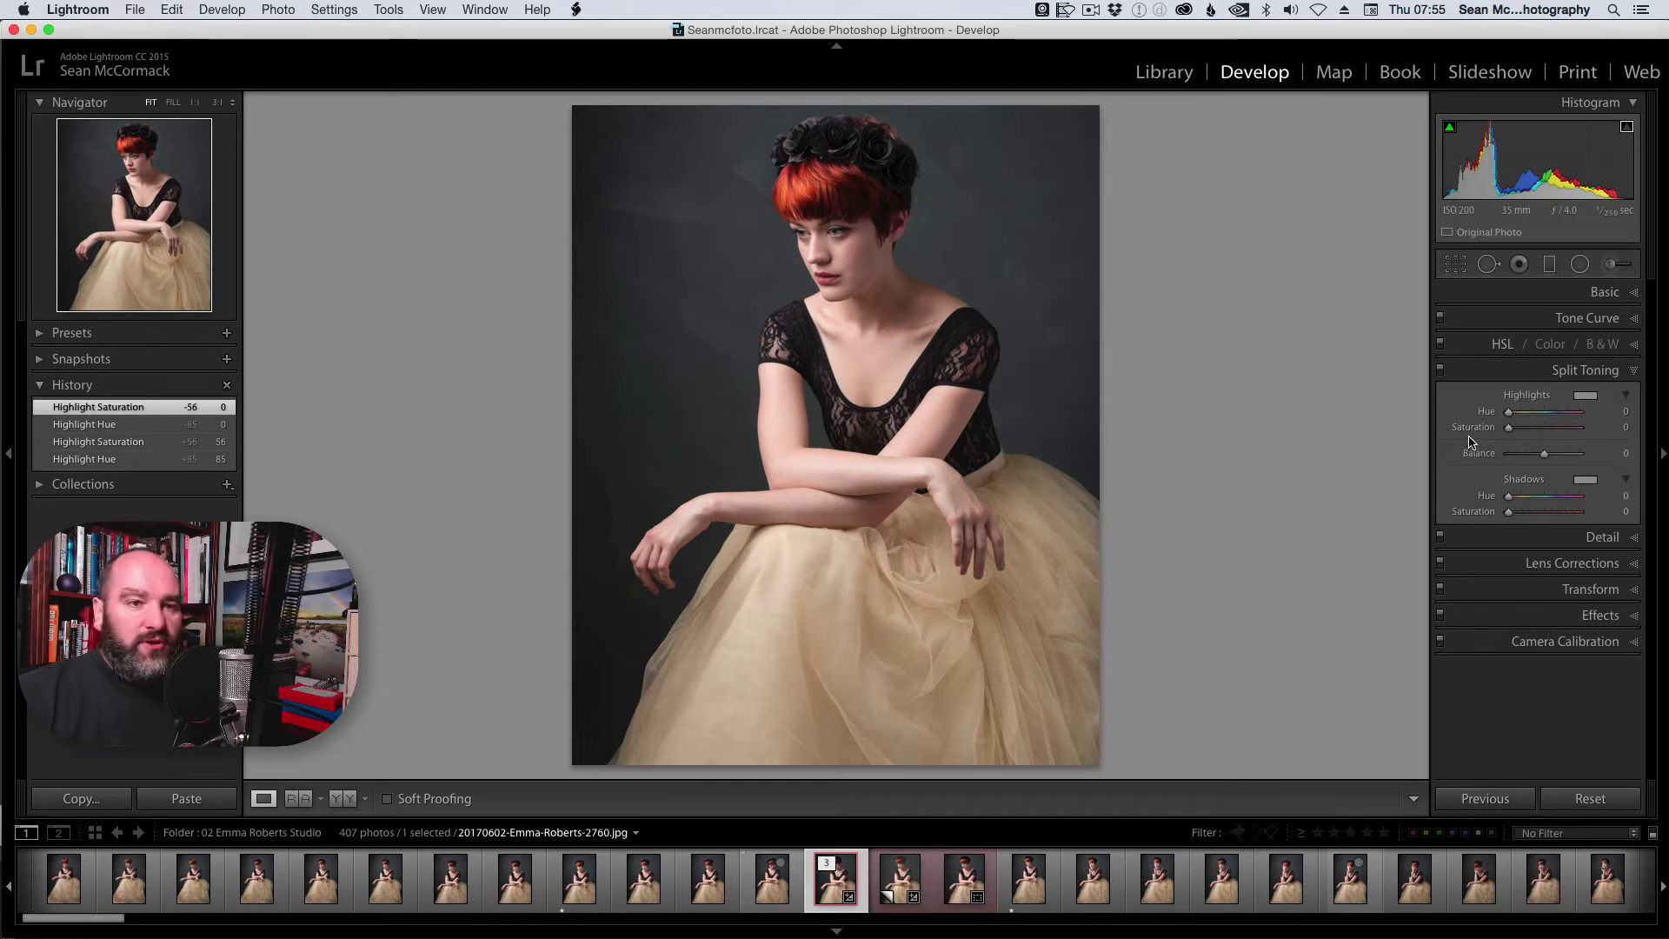
key(alt)
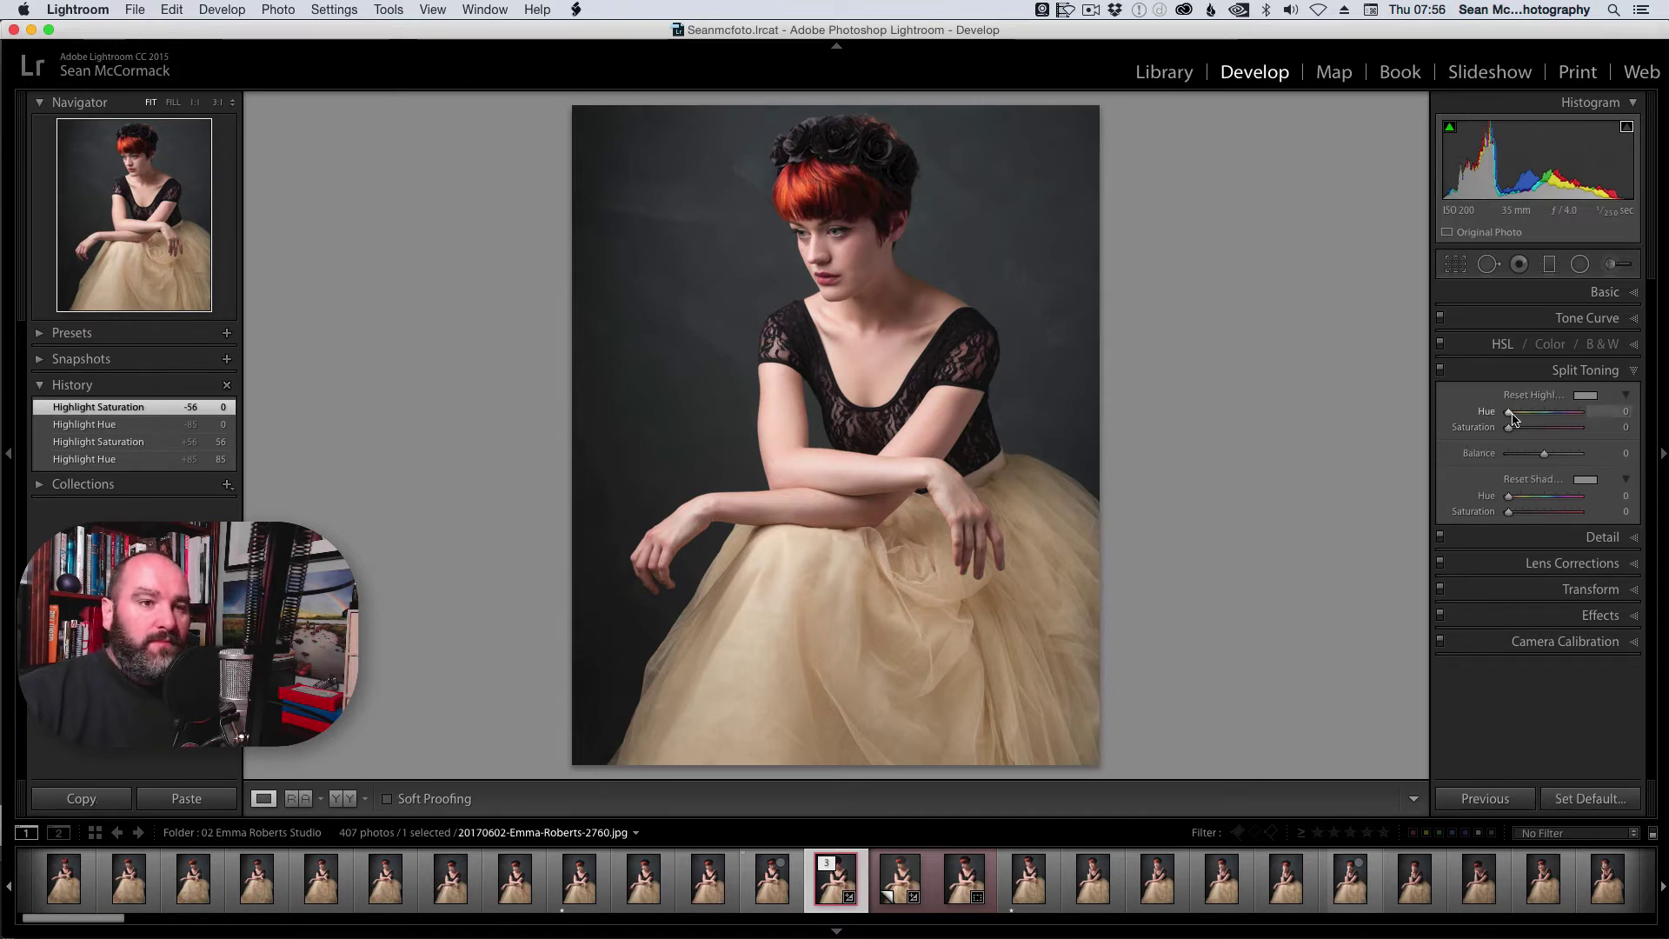
Tint highlights warm yellow (hue 45, saturation 33) and shadows teal (hue 180, saturation 33).
drag(1509, 412, 1536, 433)
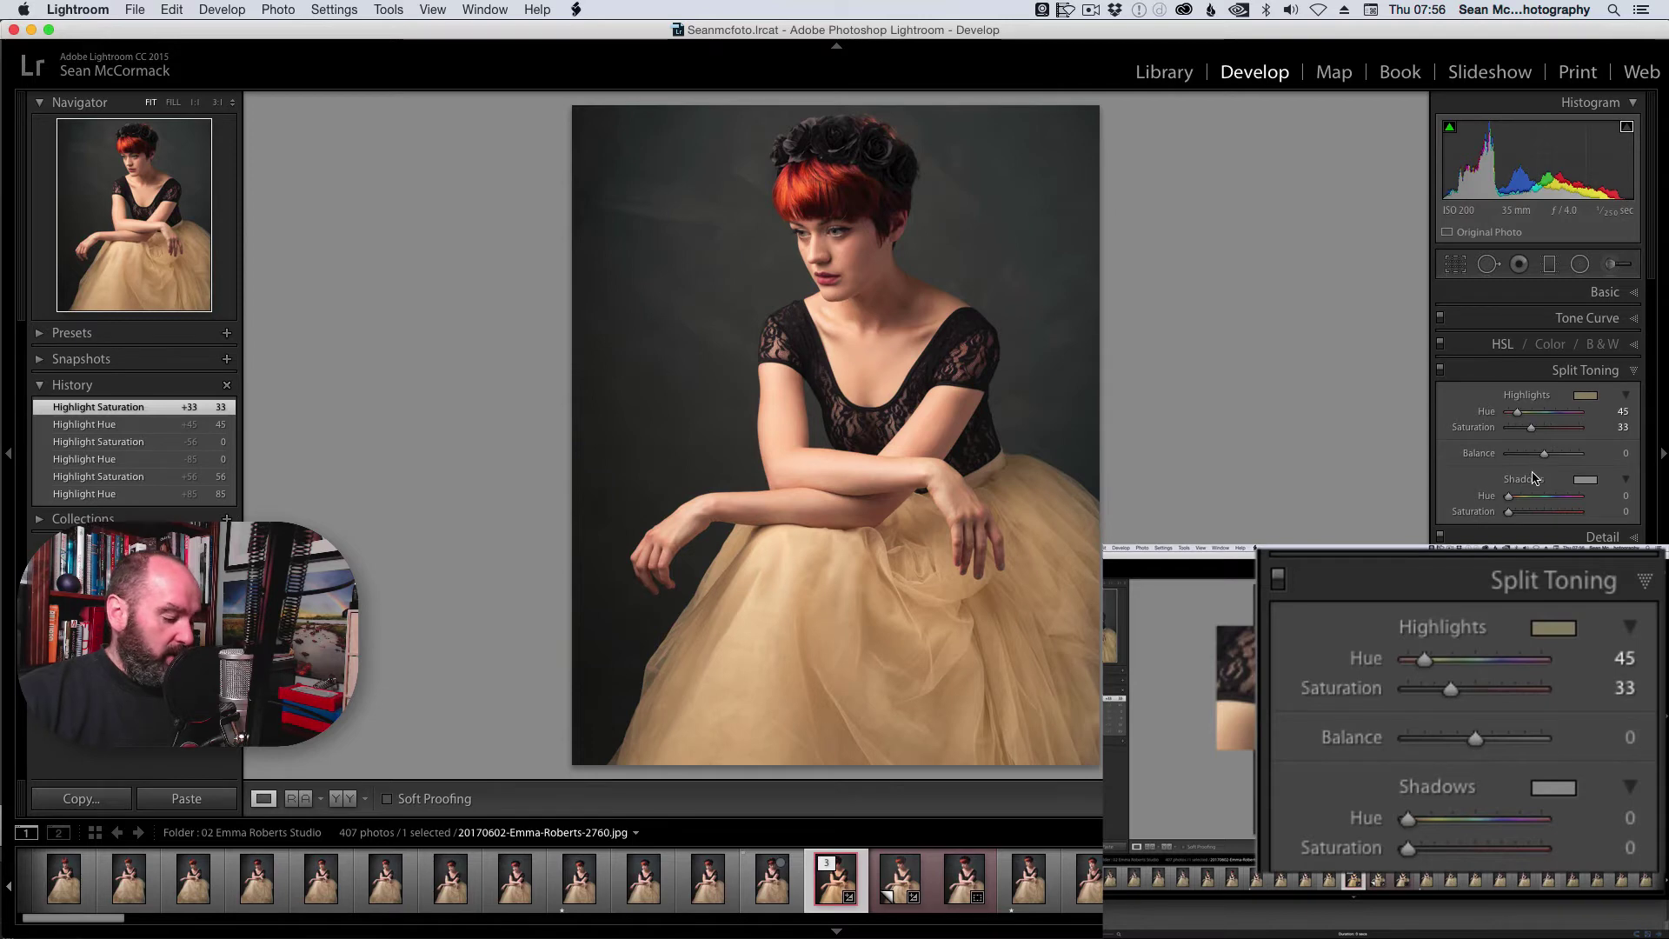
key(alt)
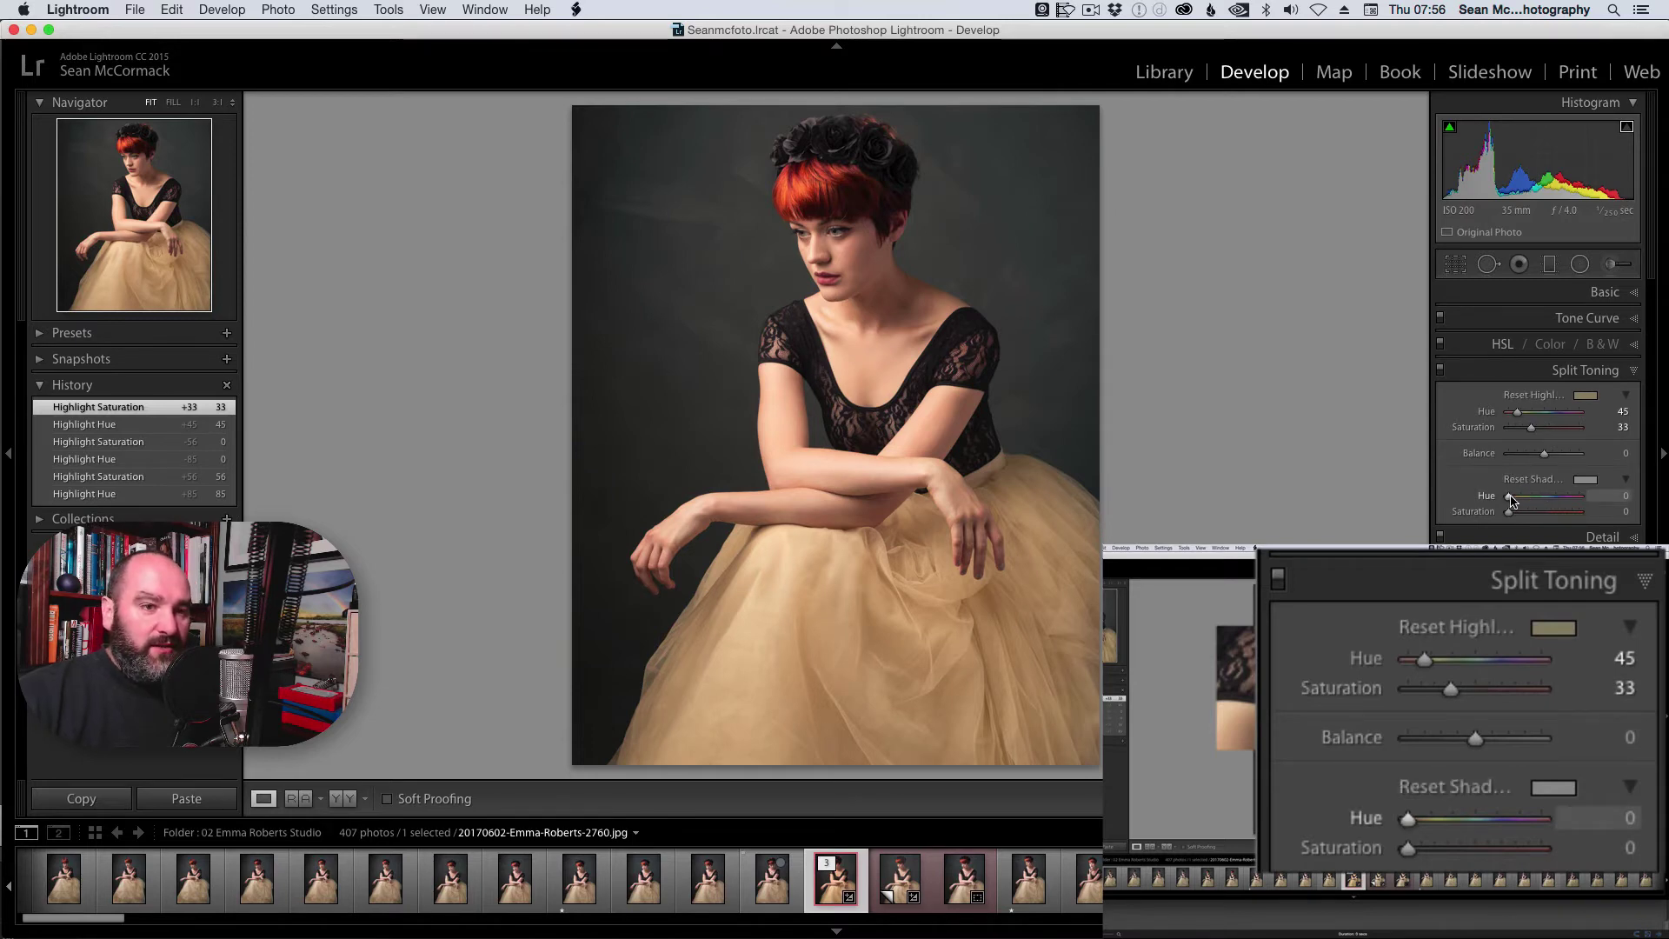
mouse_move(1511, 502)
mouse_down()
mouse_move(1554, 501)
mouse_move(1514, 513)
mouse_move(1534, 516)
mouse_up()
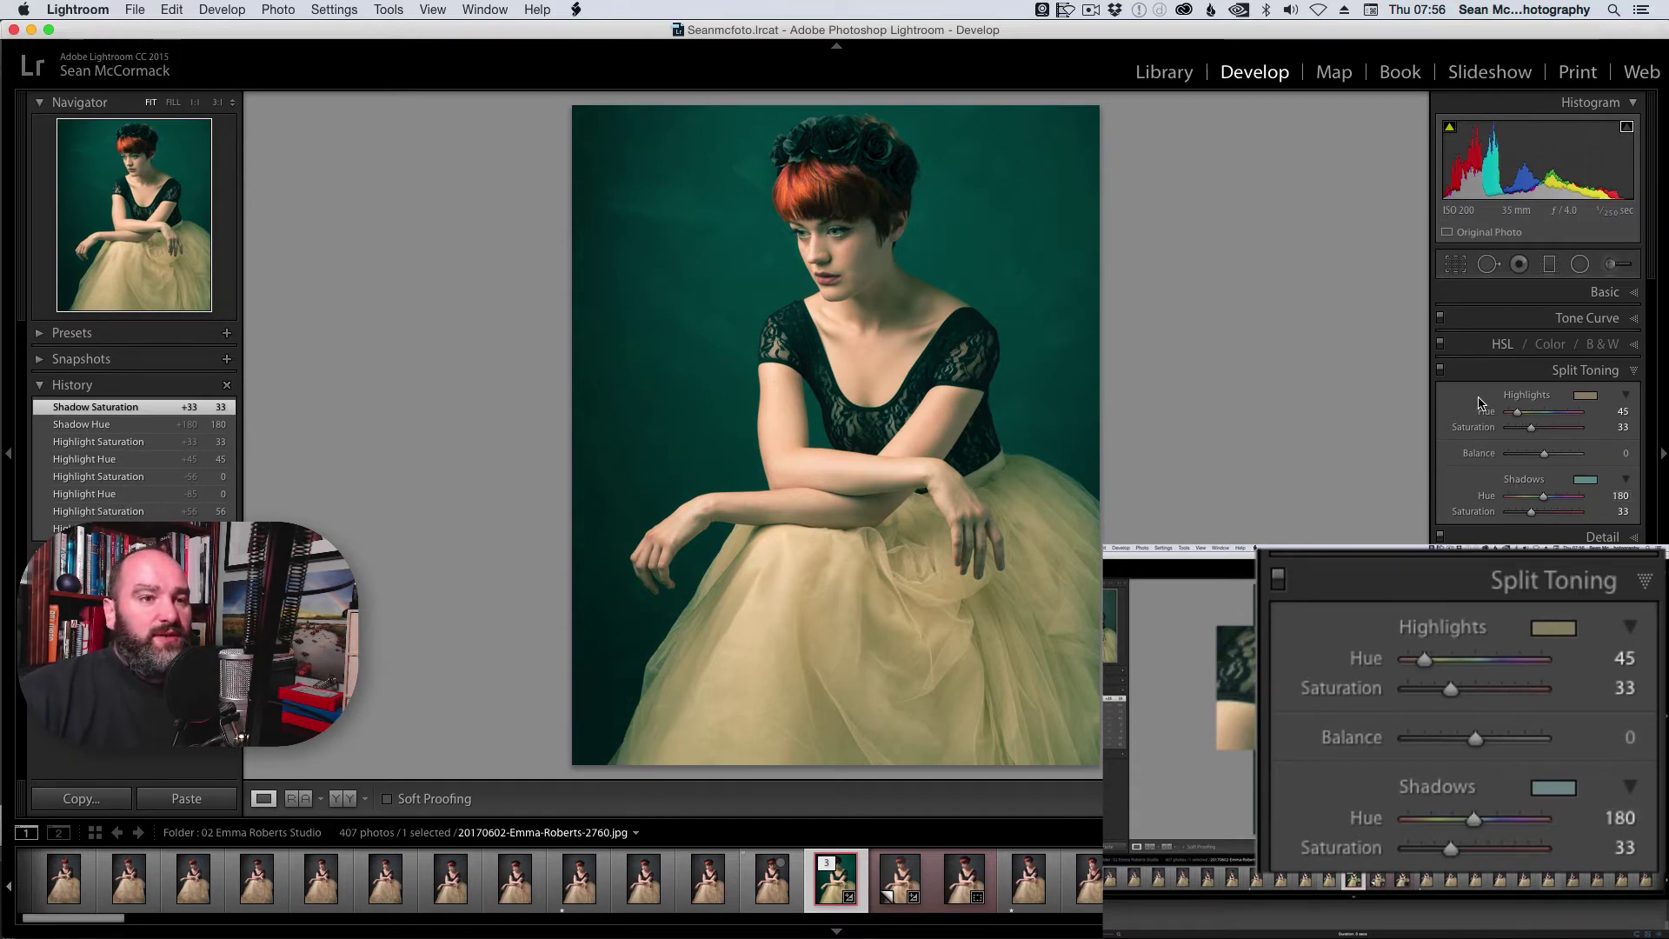
click(1440, 370)
Toggle split toning off and on to compare, then set the Balance to -34.
click(1440, 370)
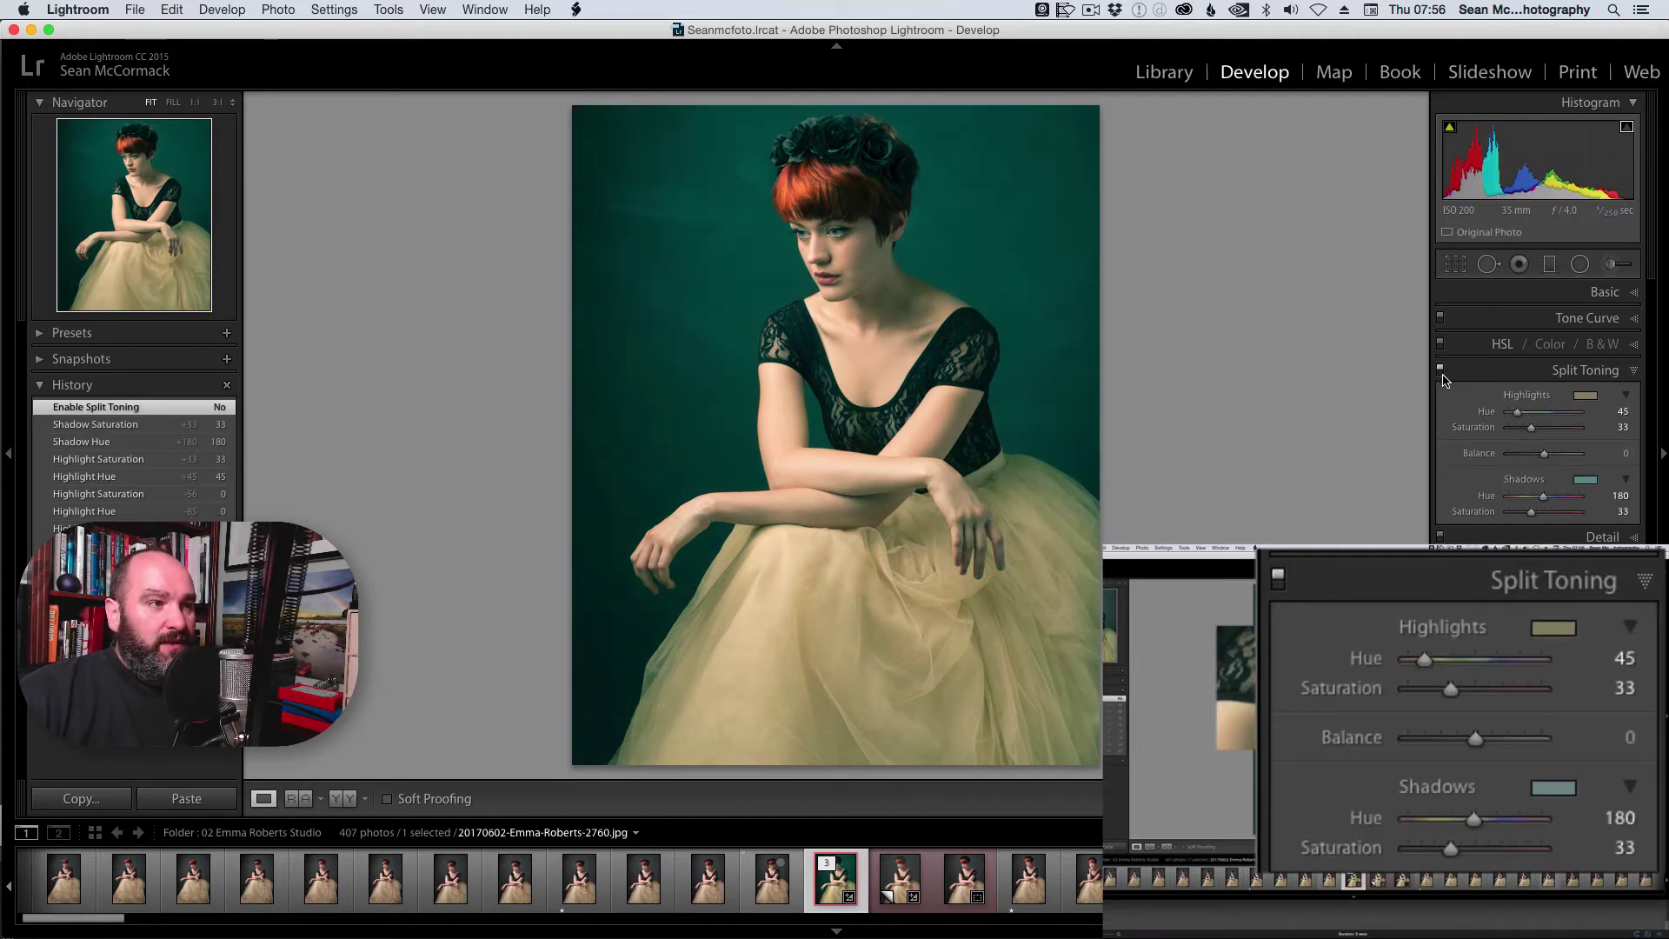
click(1441, 372)
click(1440, 372)
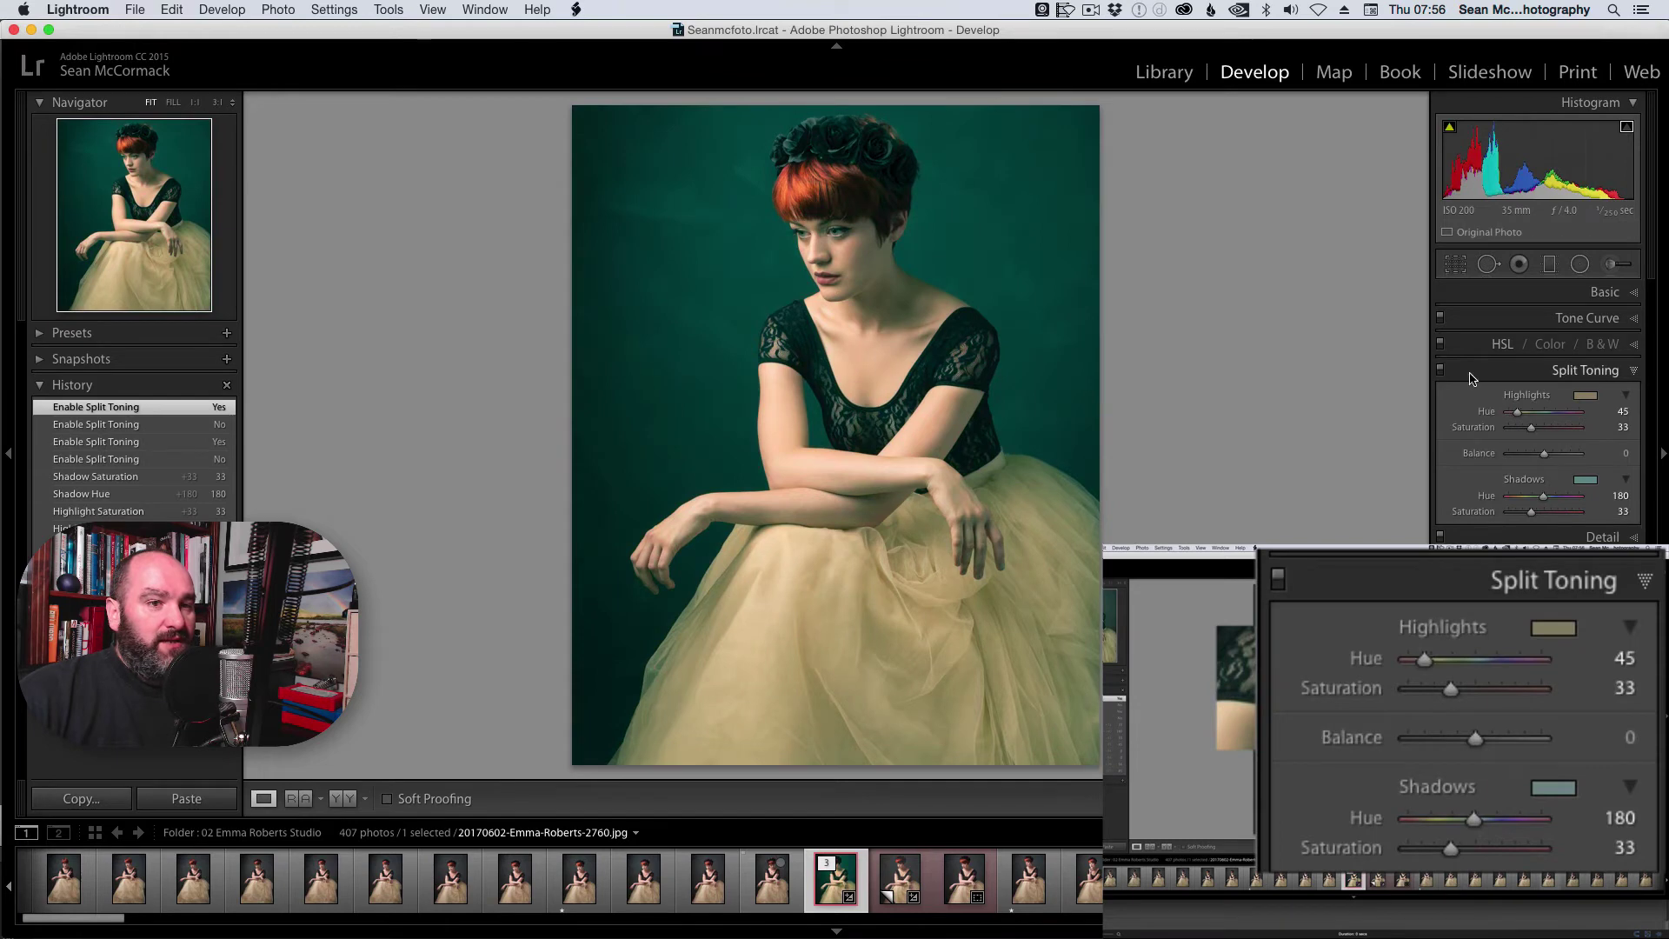
drag(1545, 455, 1563, 455)
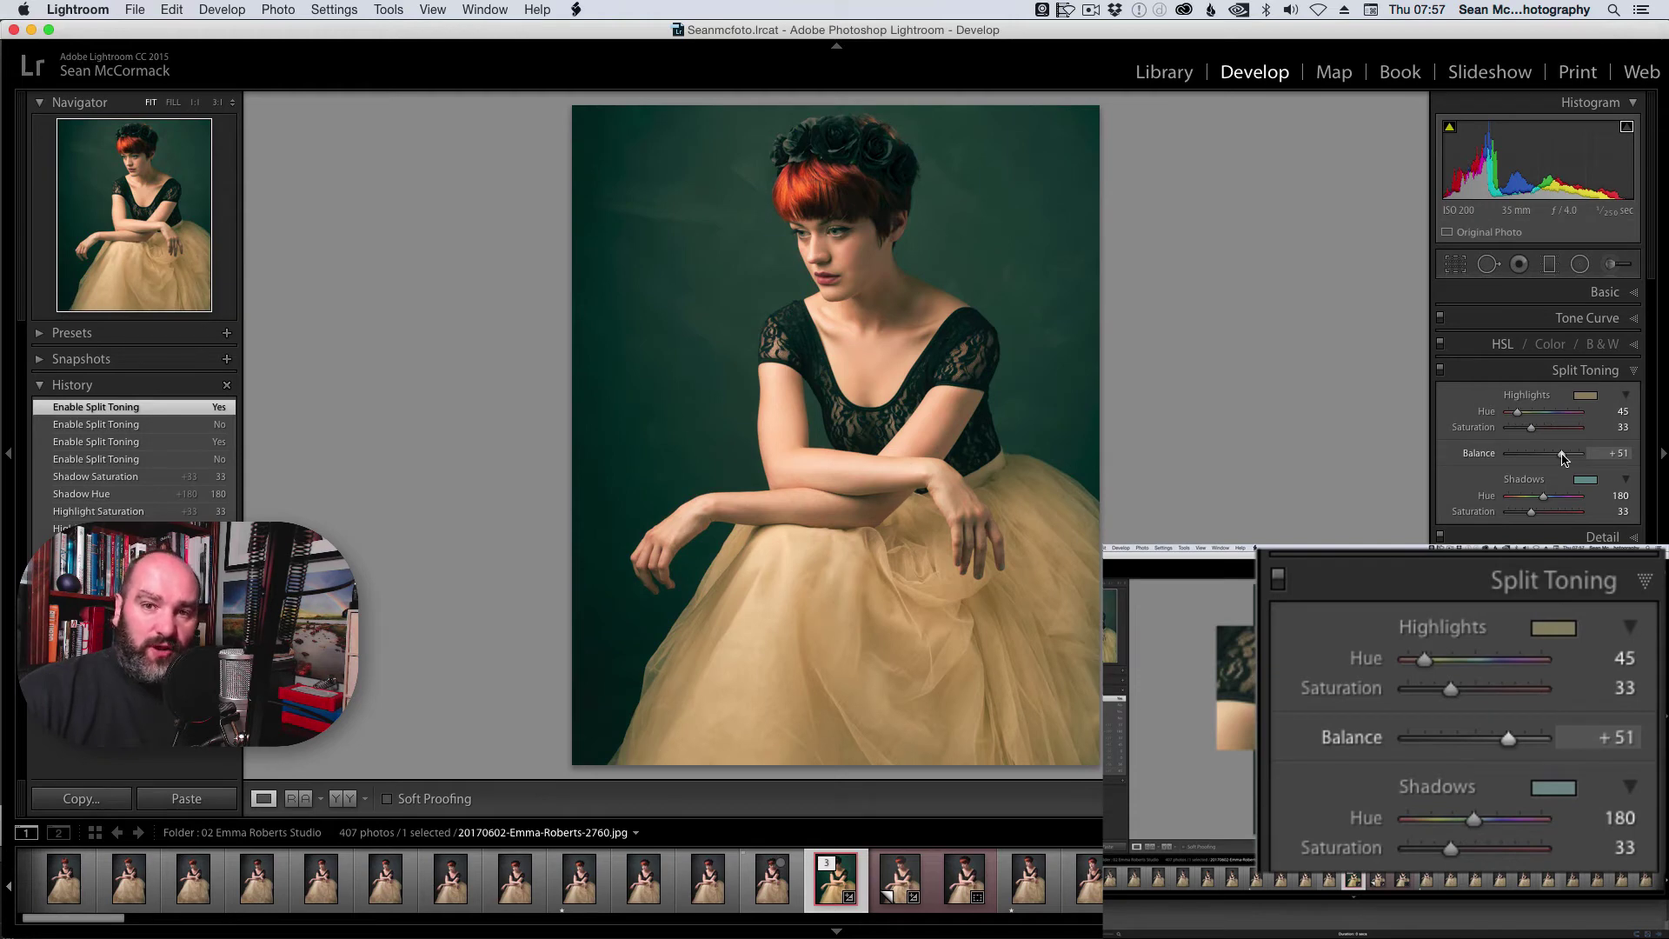
drag(1563, 459, 1534, 457)
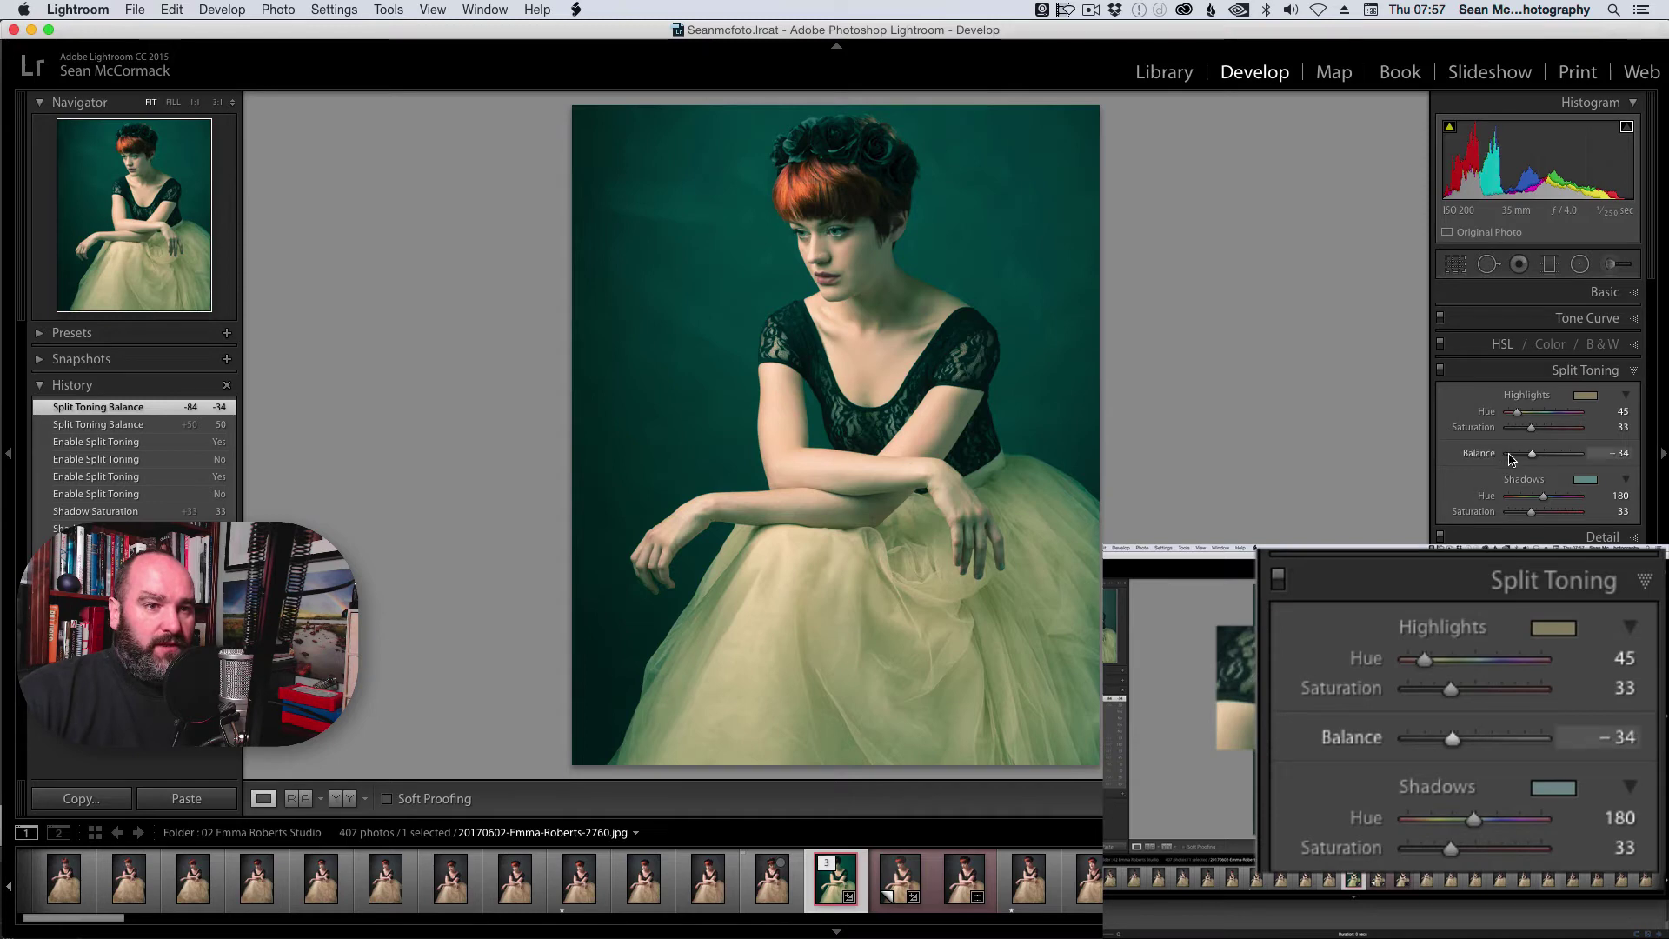
Reset the highlight, shadow and balance split-toning values to zero.
double_click(1527, 395)
double_click(1519, 480)
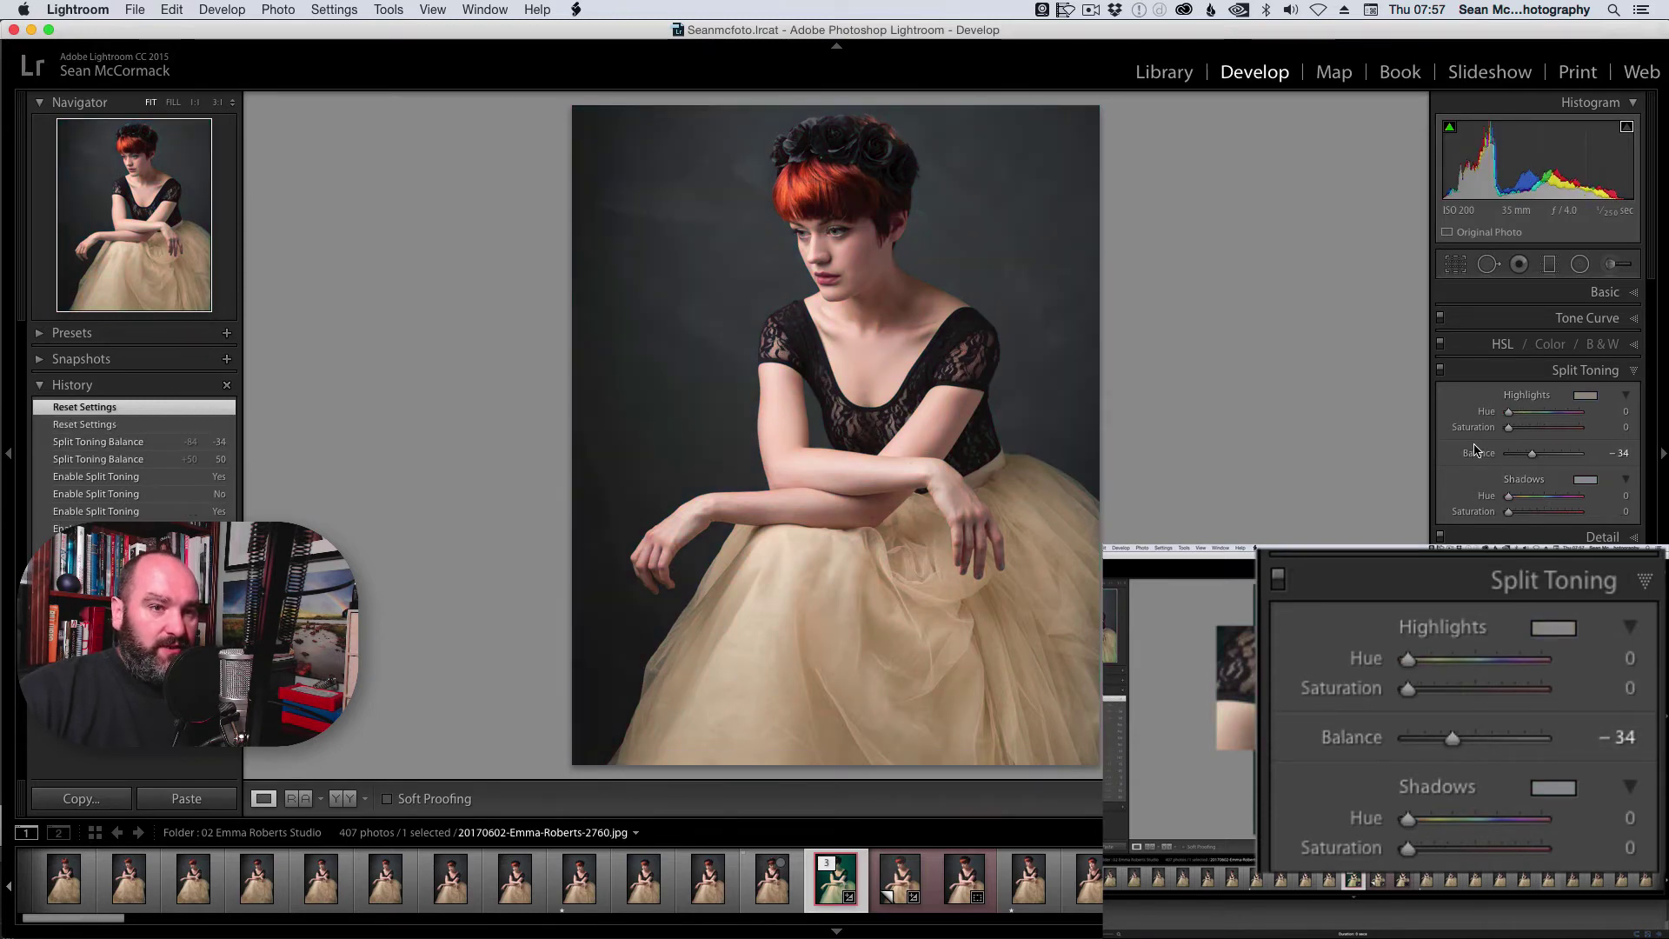
double_click(1468, 462)
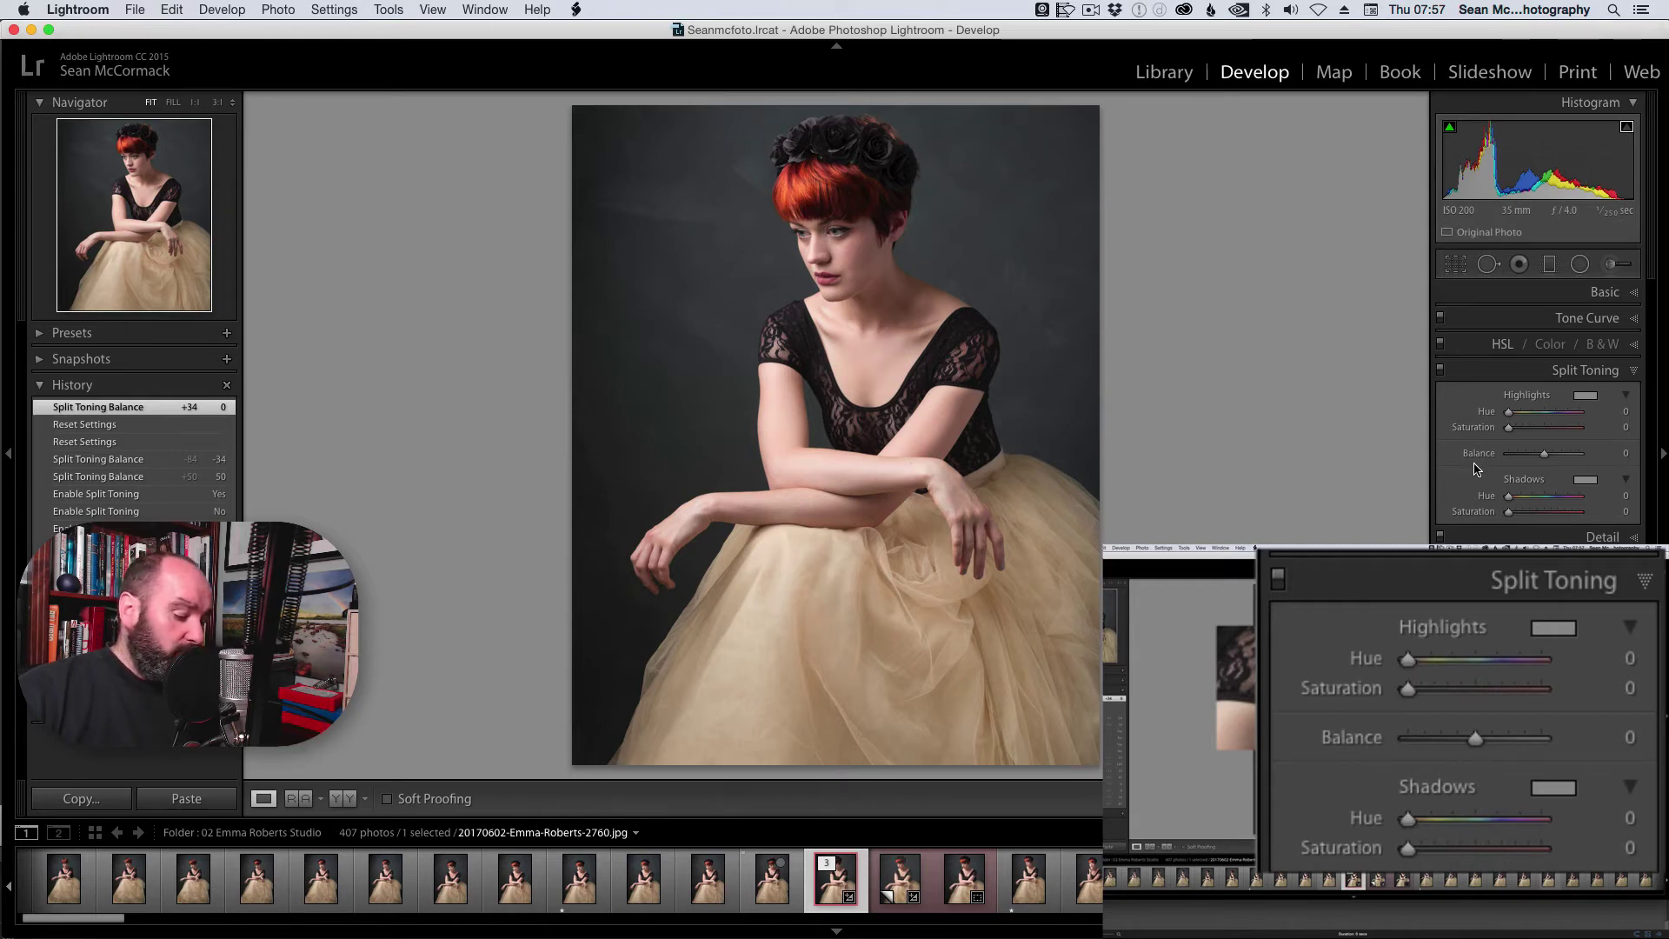
Convert the photo to black and white and add a saturation-18 shadow tint, sweeping through hues.
key(v)
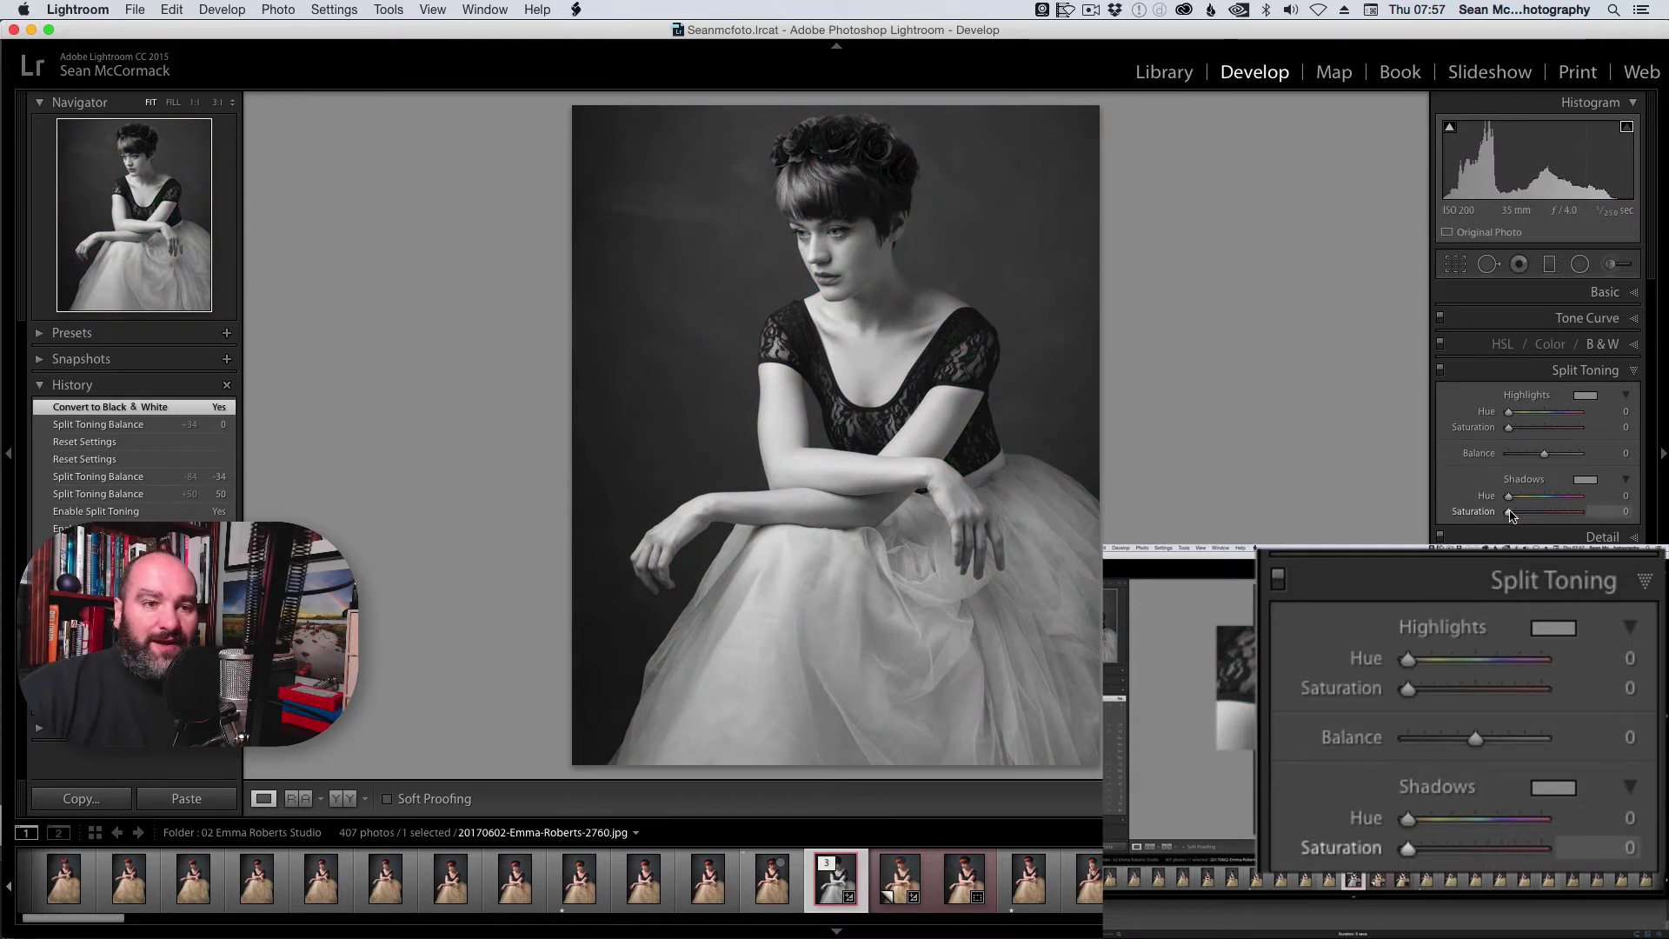
drag(1512, 514, 1523, 516)
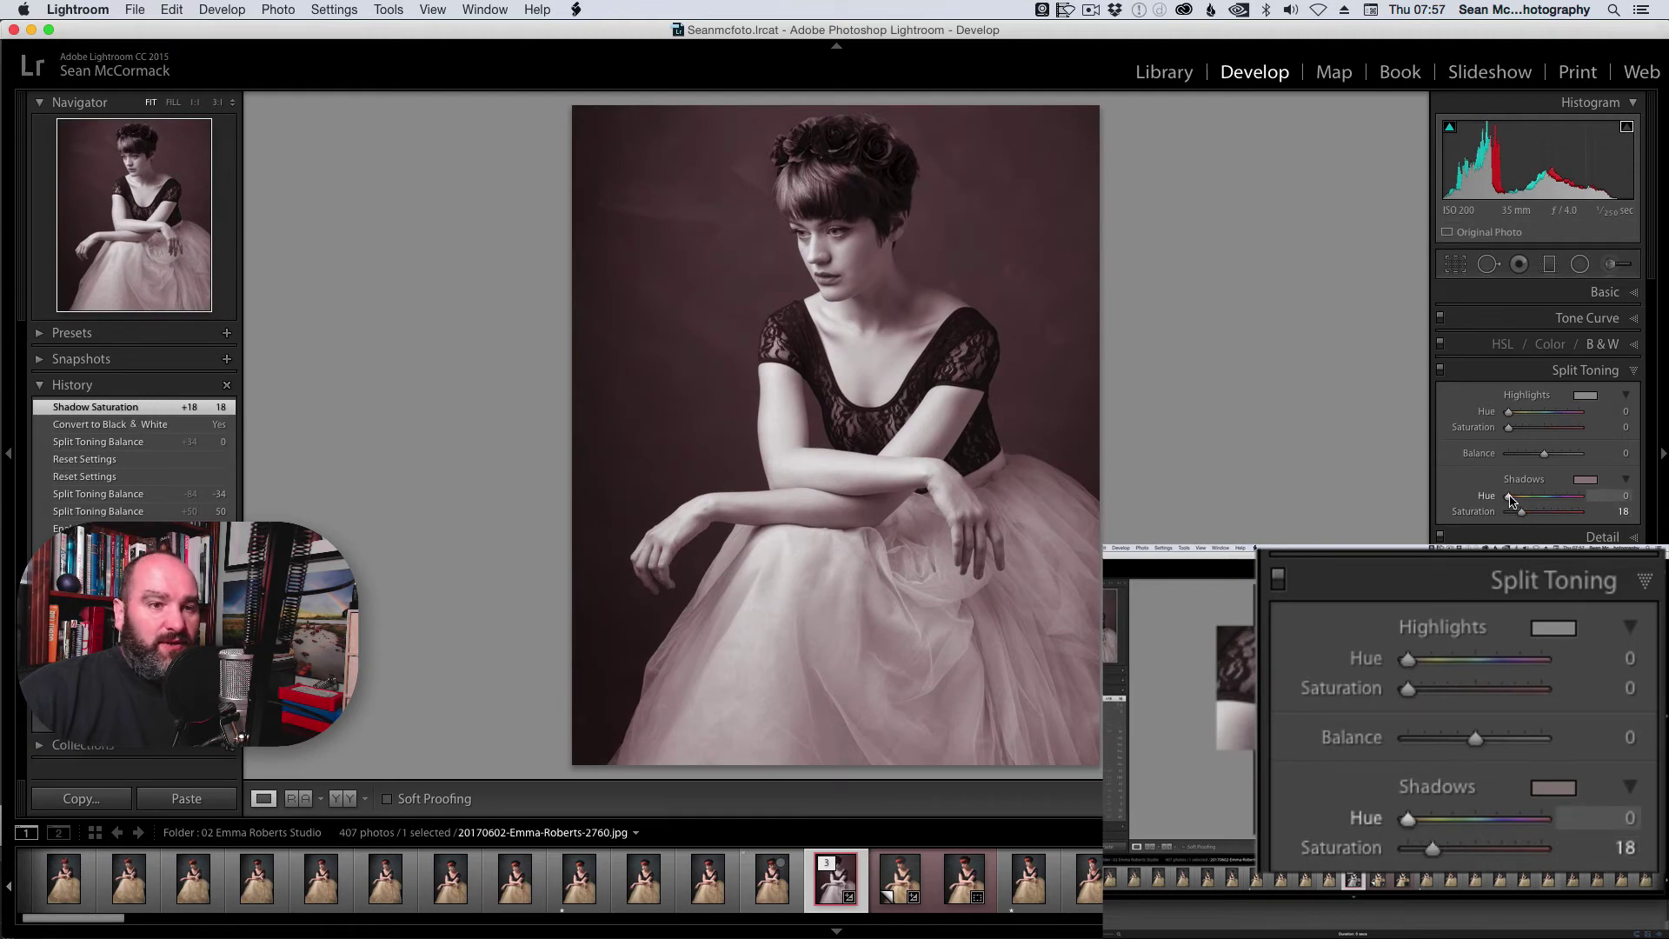
drag(1509, 496, 1519, 497)
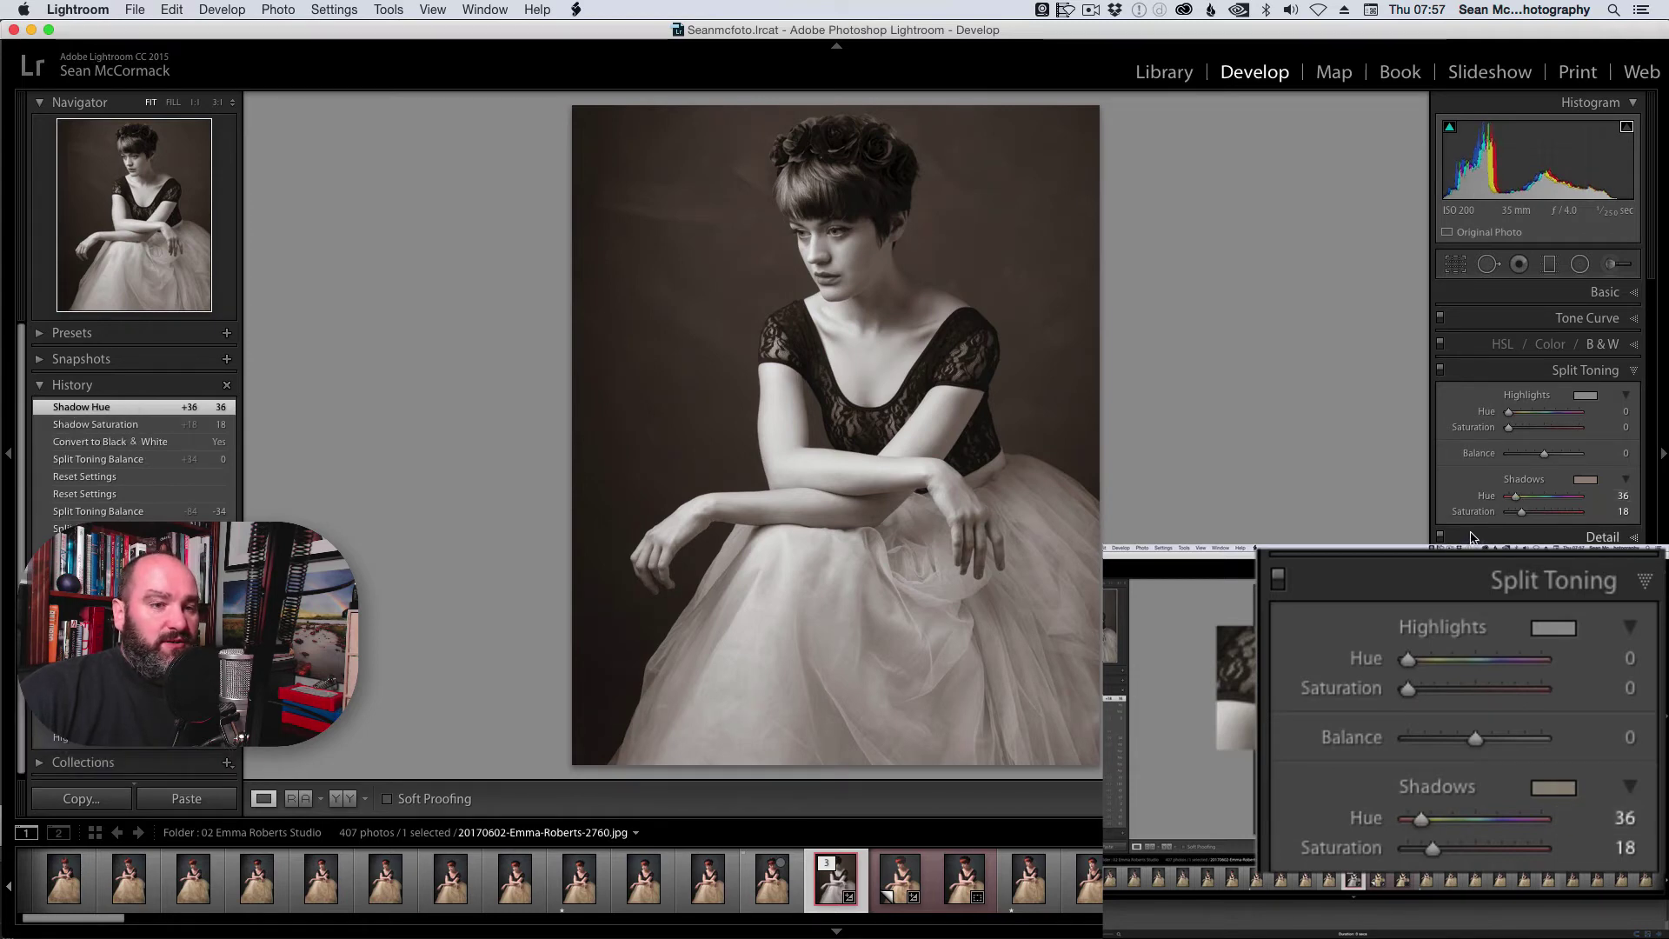
drag(1518, 498, 1575, 503)
Reset the shadow hue and all highlight and shadow toning to 0, returning the photo to colour.
double_click(1575, 503)
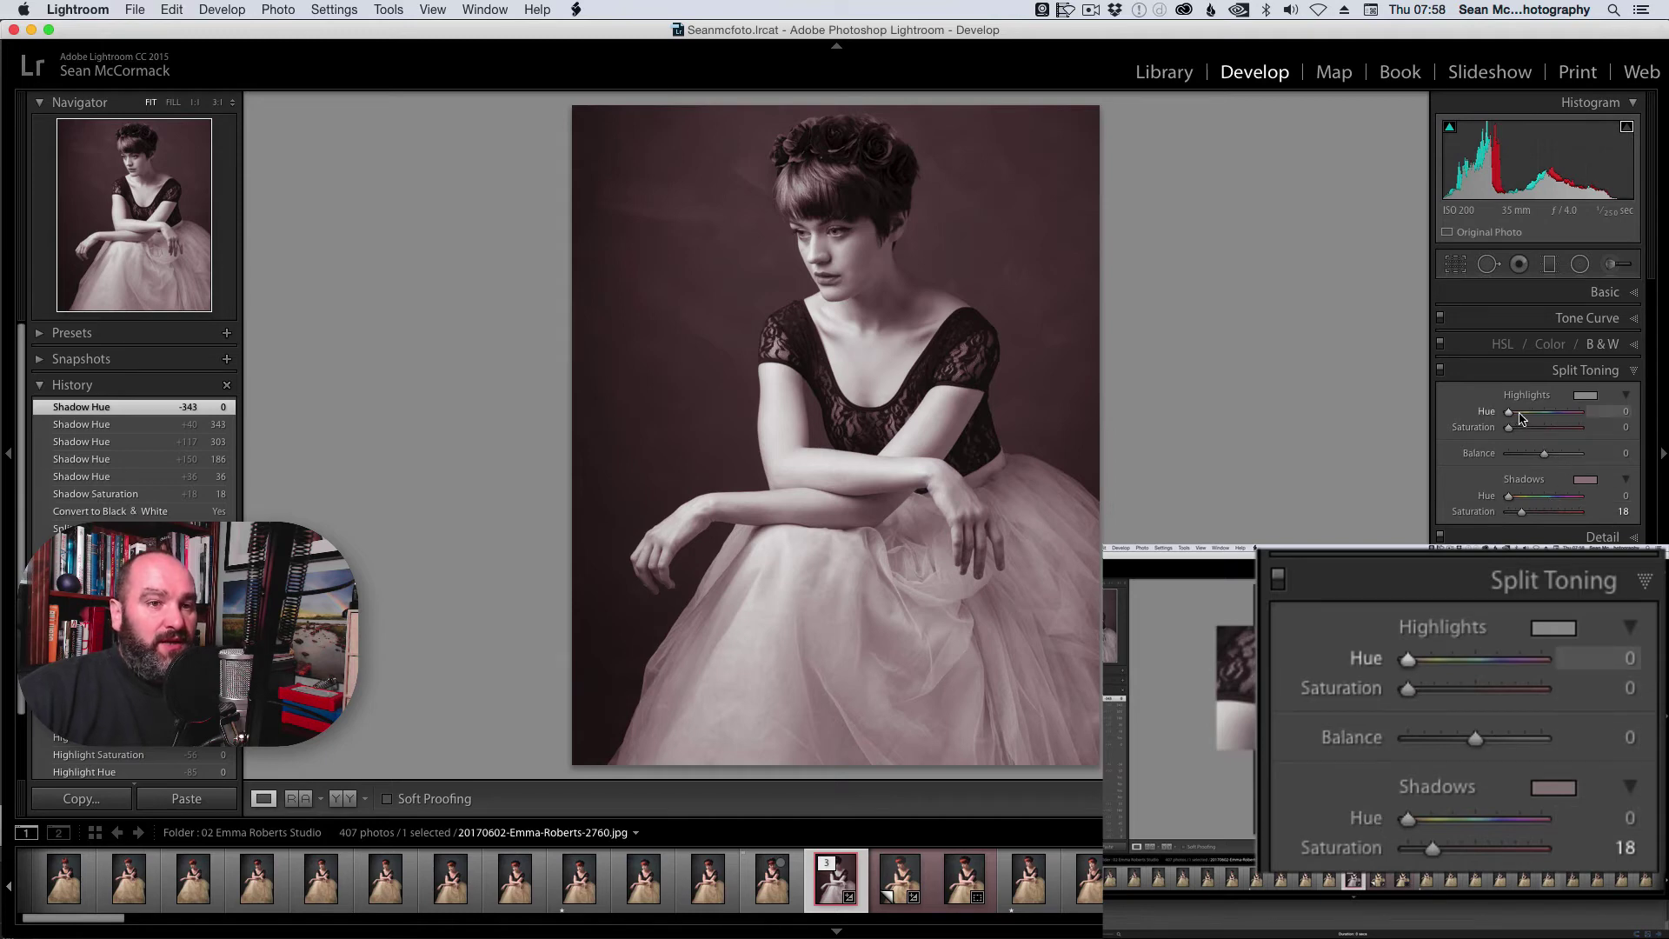
scroll(1510, 417, up, 10)
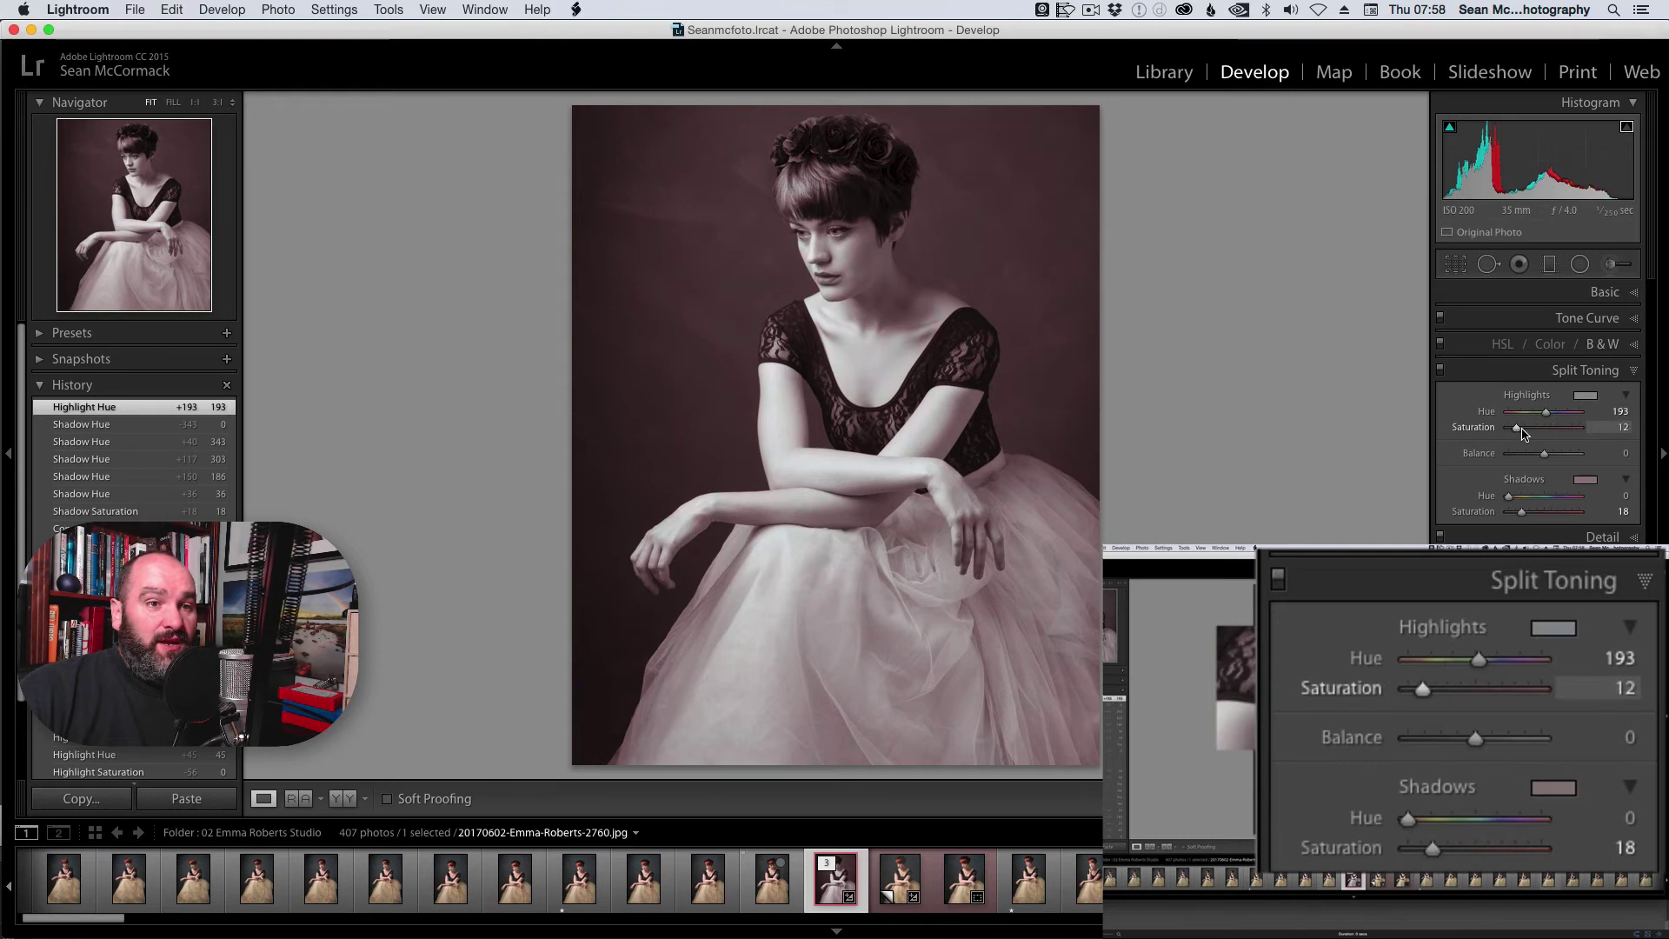
scroll(1514, 428, up, 5)
scroll(1526, 432, up, 1)
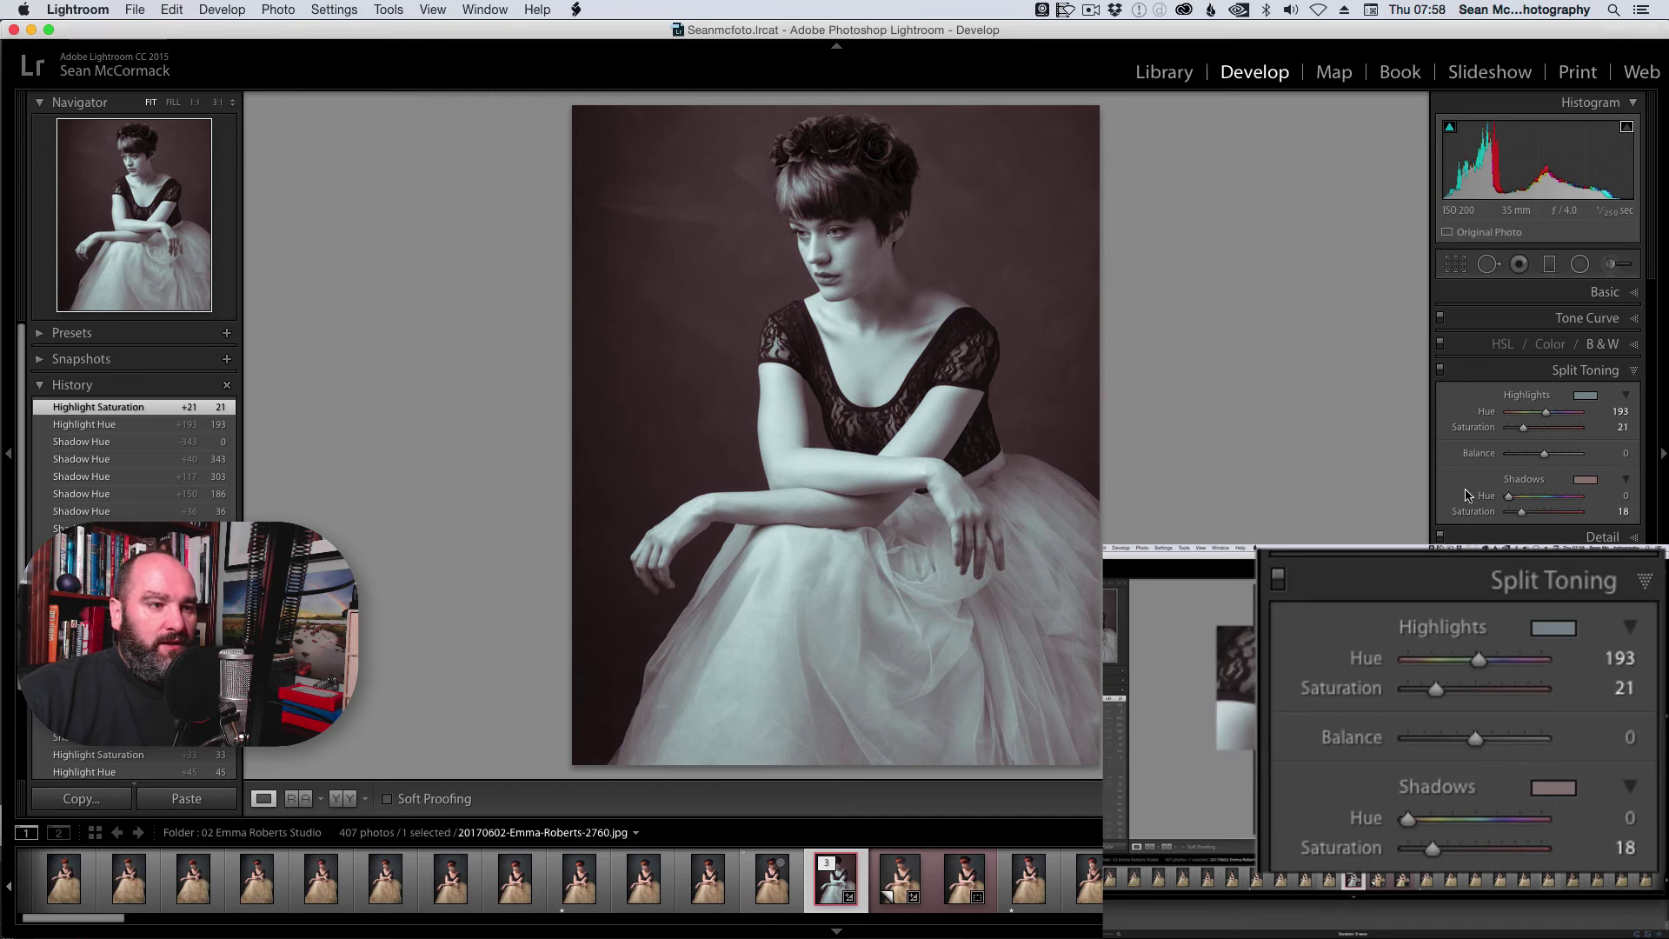
double_click(1526, 395)
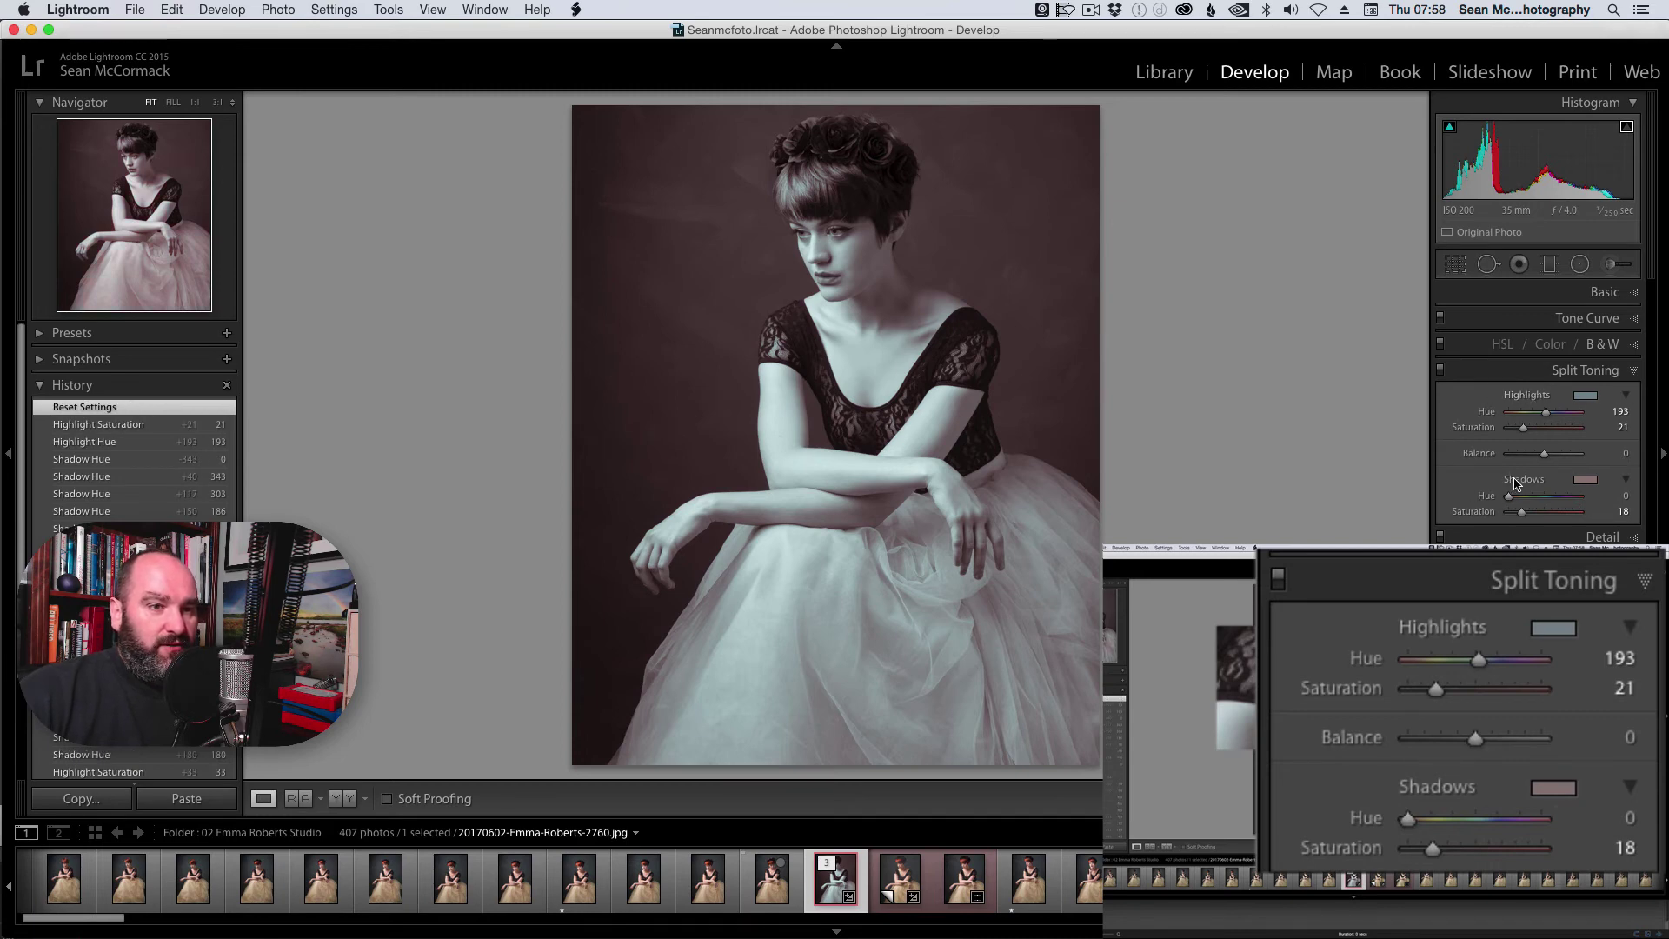
double_click(1519, 481)
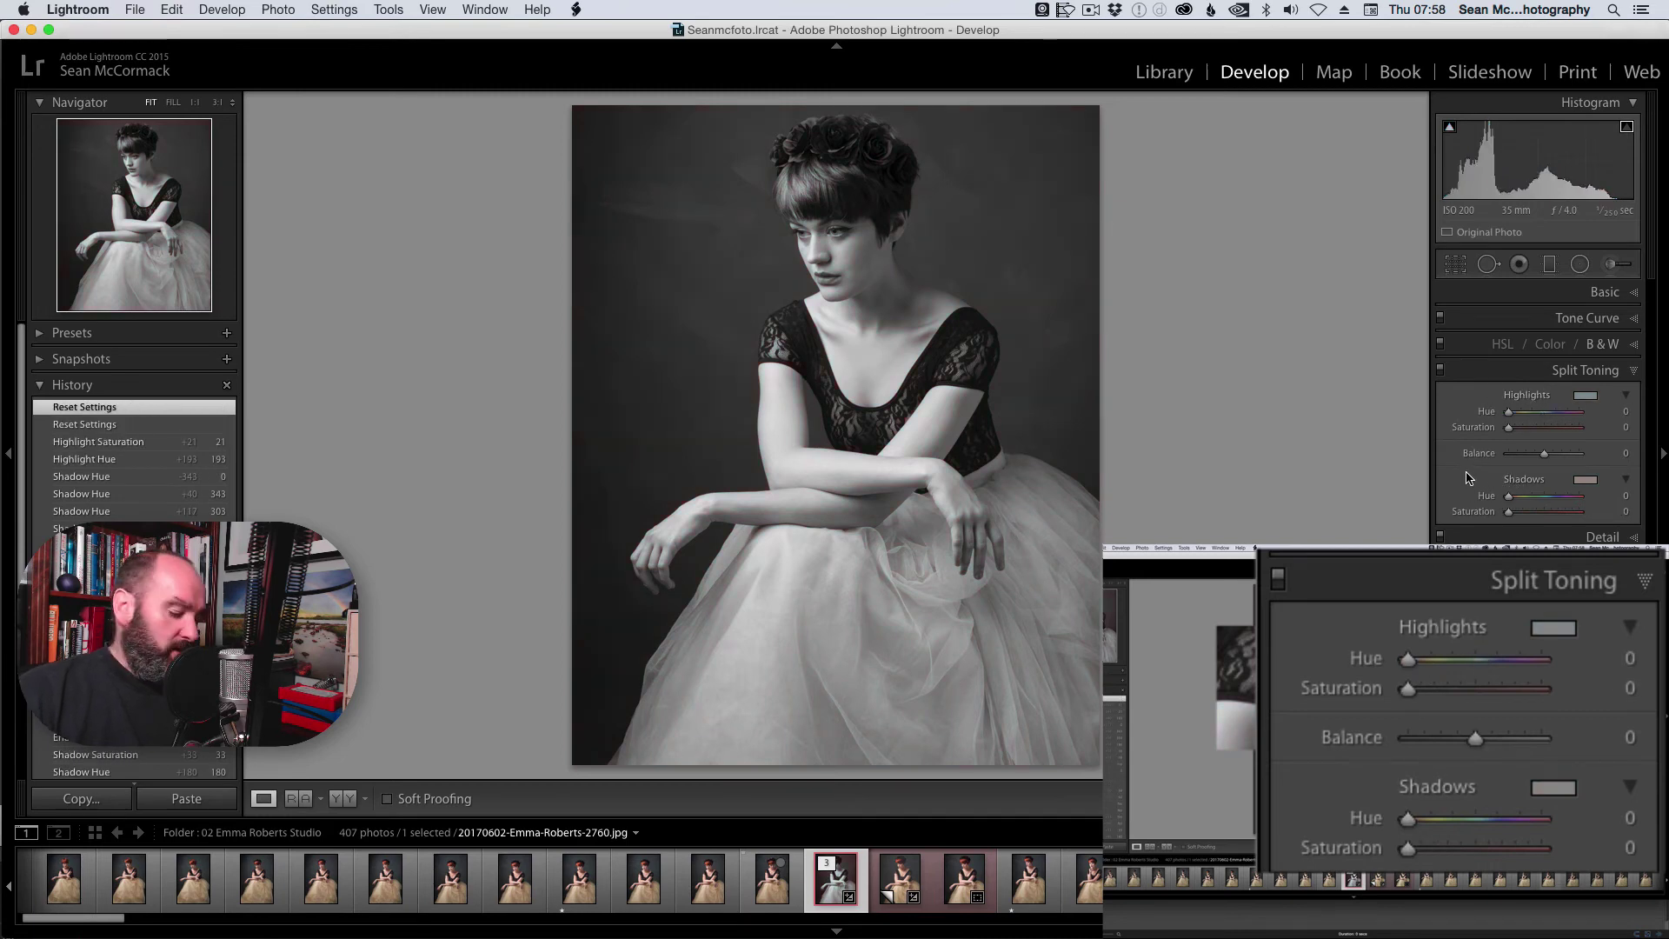
key(v)
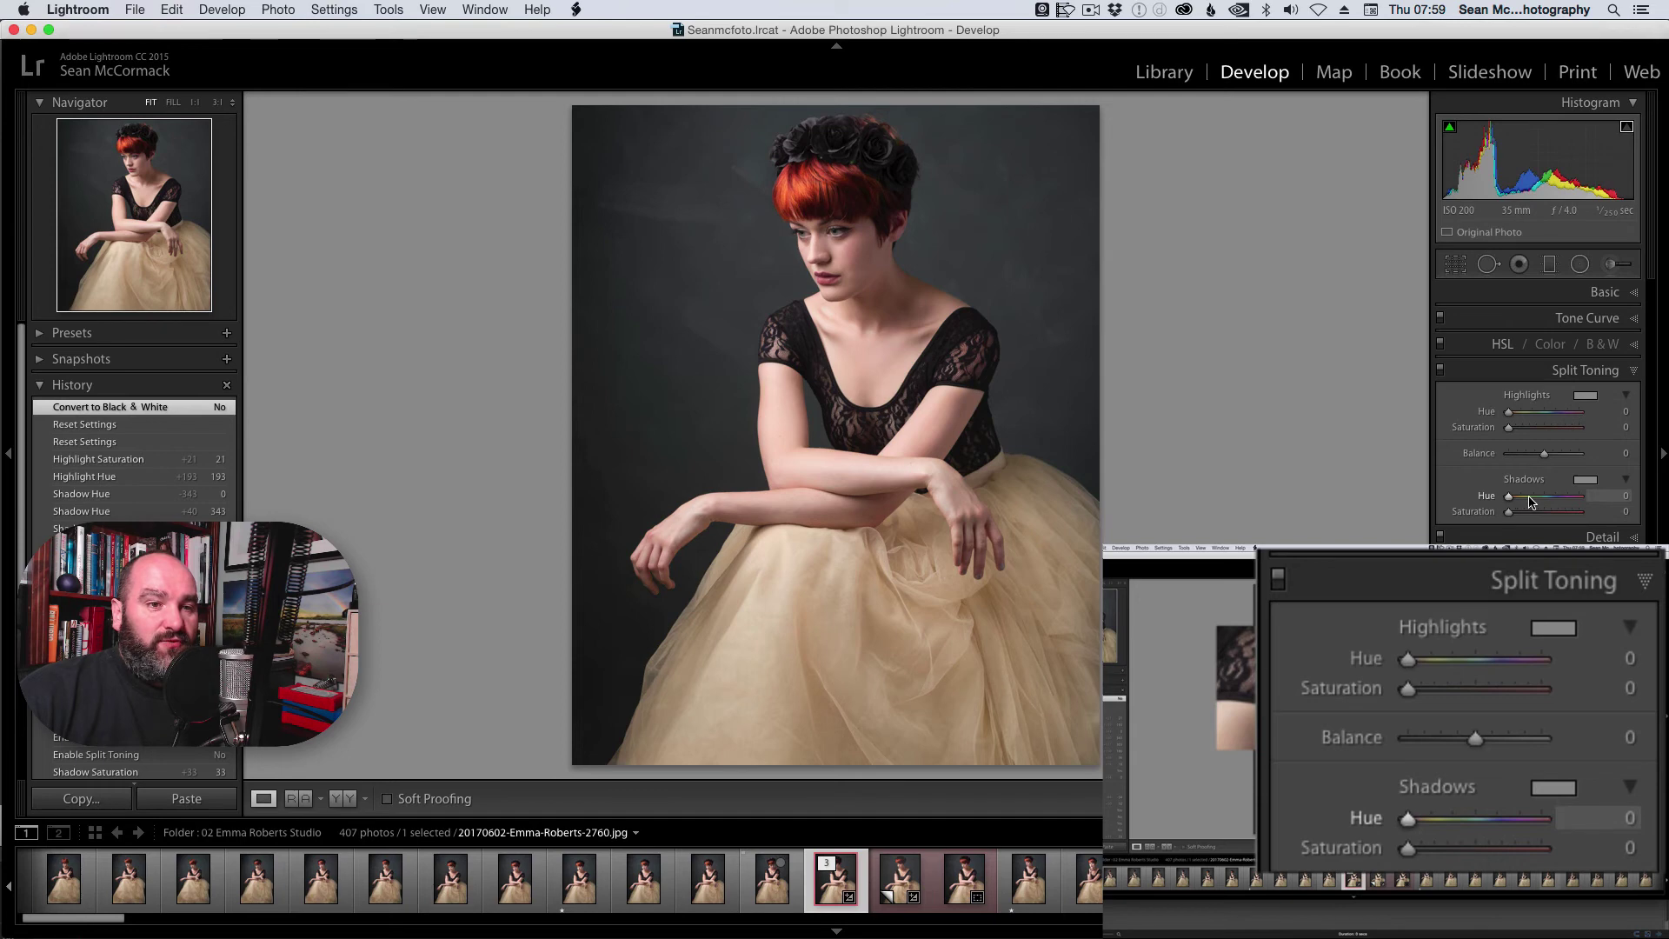
Tint shadows green (hue 104, saturation 44) and highlights yellow-green (hue 65, saturation 45).
mouse_move(1513, 500)
mouse_down()
mouse_move(1542, 510)
mouse_move(1529, 495)
mouse_up()
drag(1510, 412, 1540, 427)
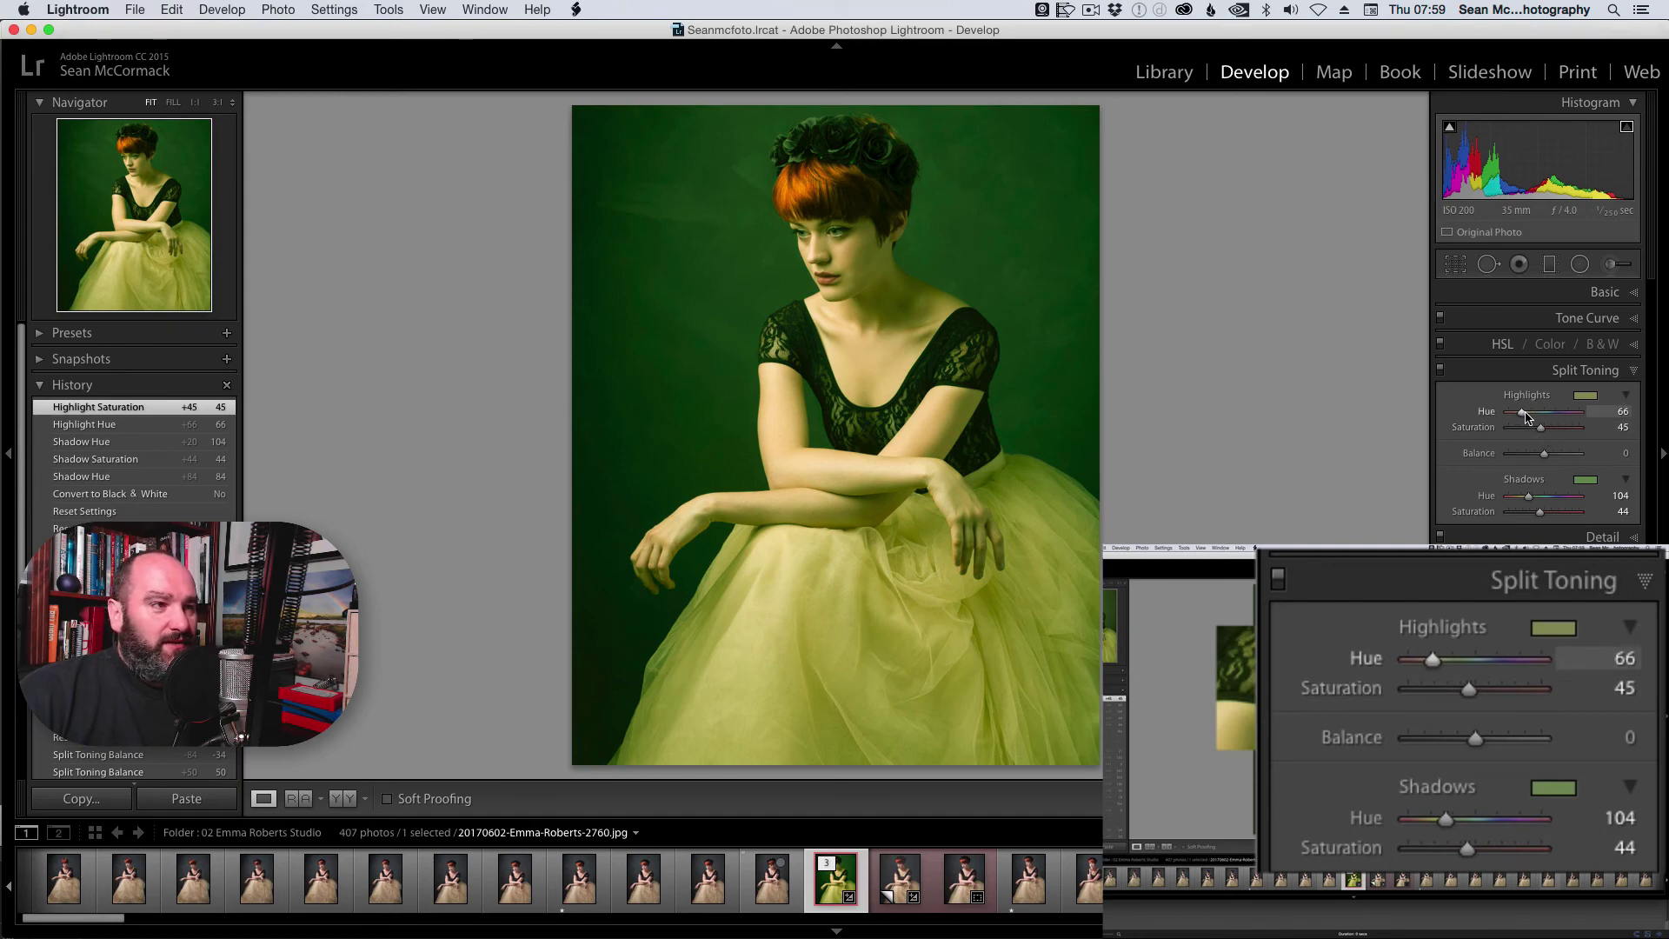
drag(1525, 414, 1522, 414)
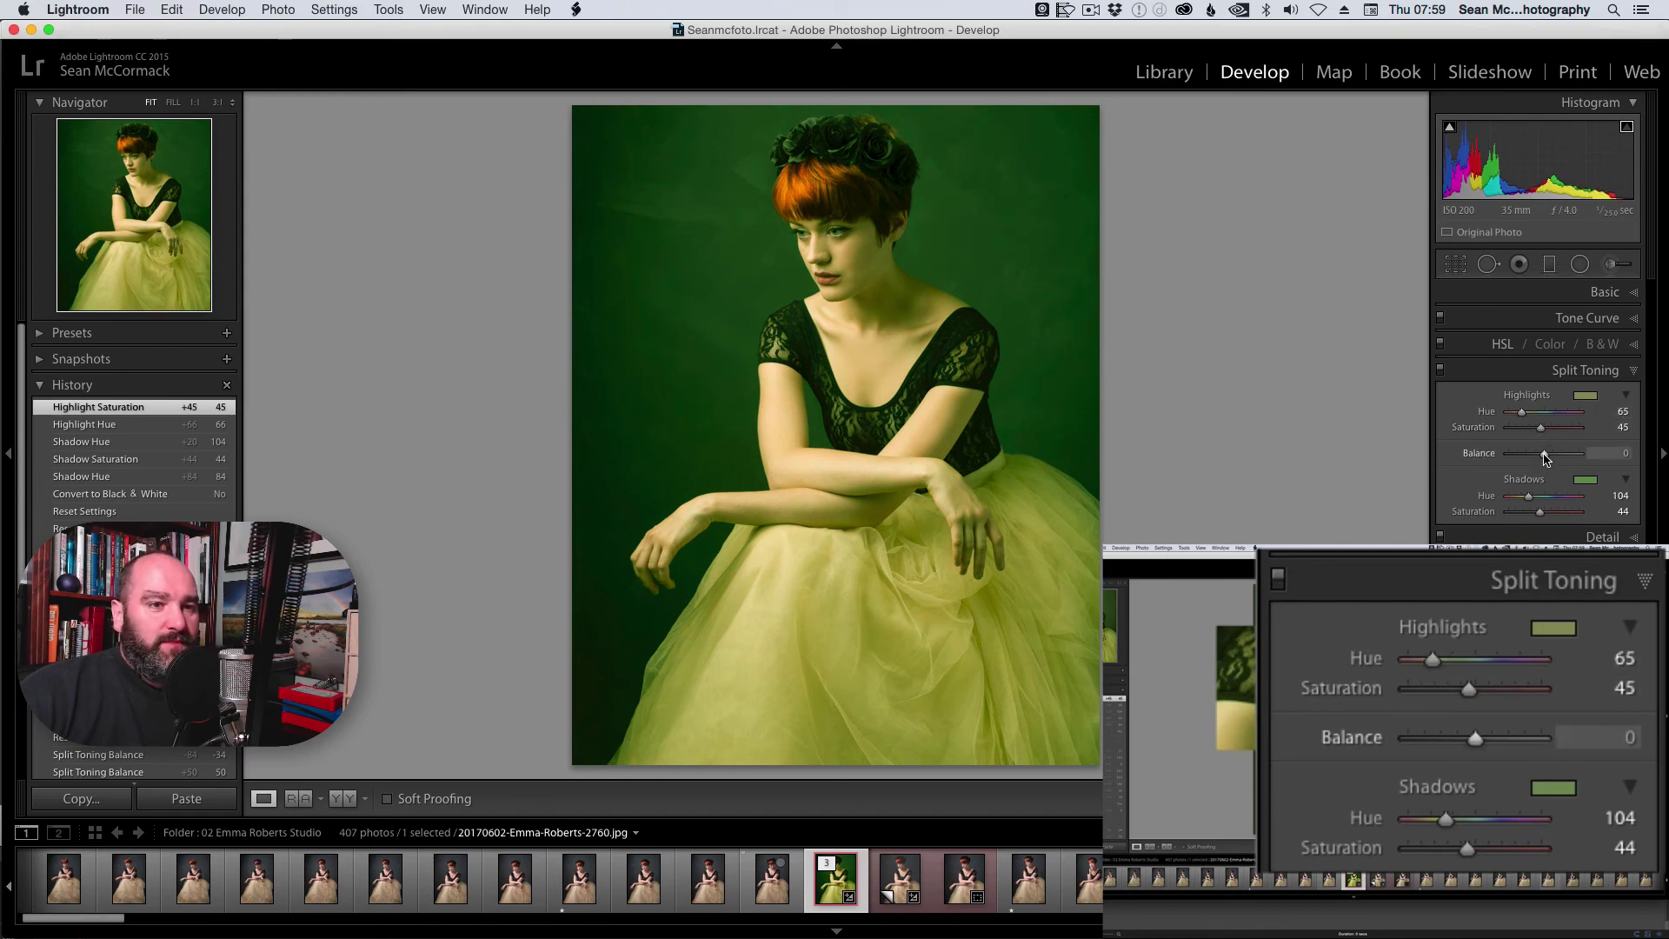